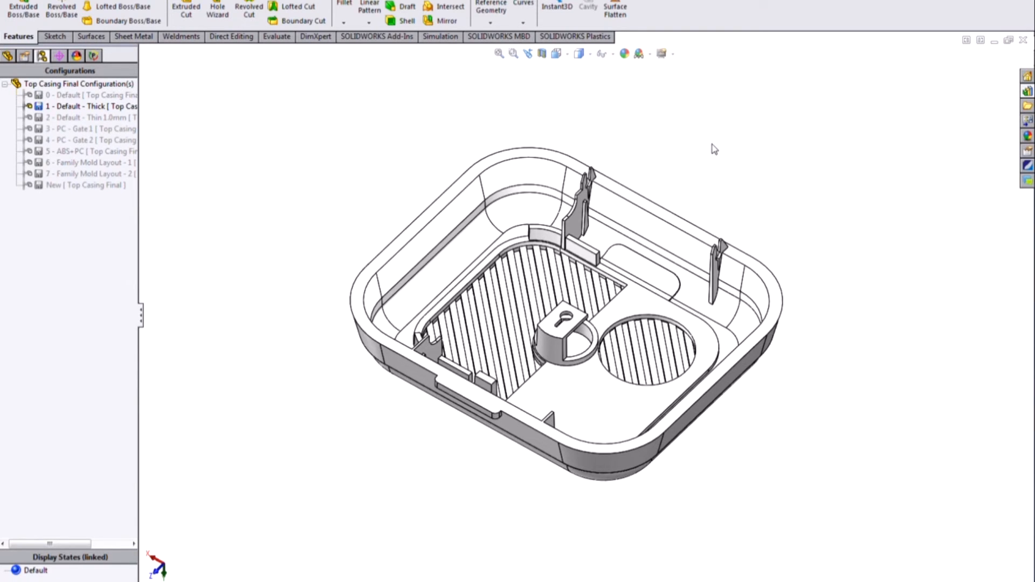
Step: Activate the configuration named New and review the add-ins list for SOLIDWORKS Plastics
{"action": "double_click", "coordinate": [112, 184]}
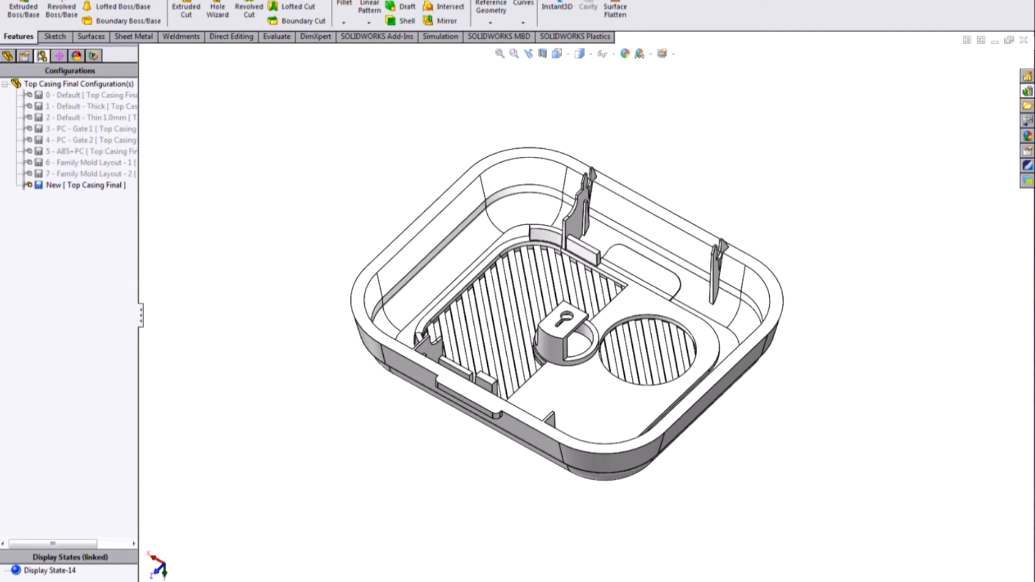
{"action": "left_click", "coordinate": [193, 1]}
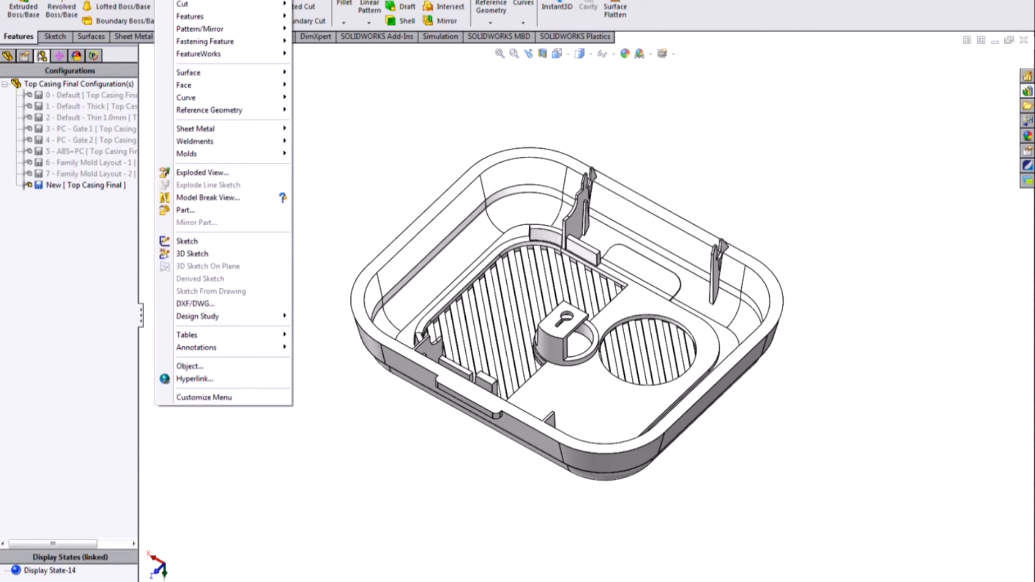
{"action": "mouse_move", "coordinate": [193, 1]}
{"action": "left_click", "coordinate": [219, 491]}
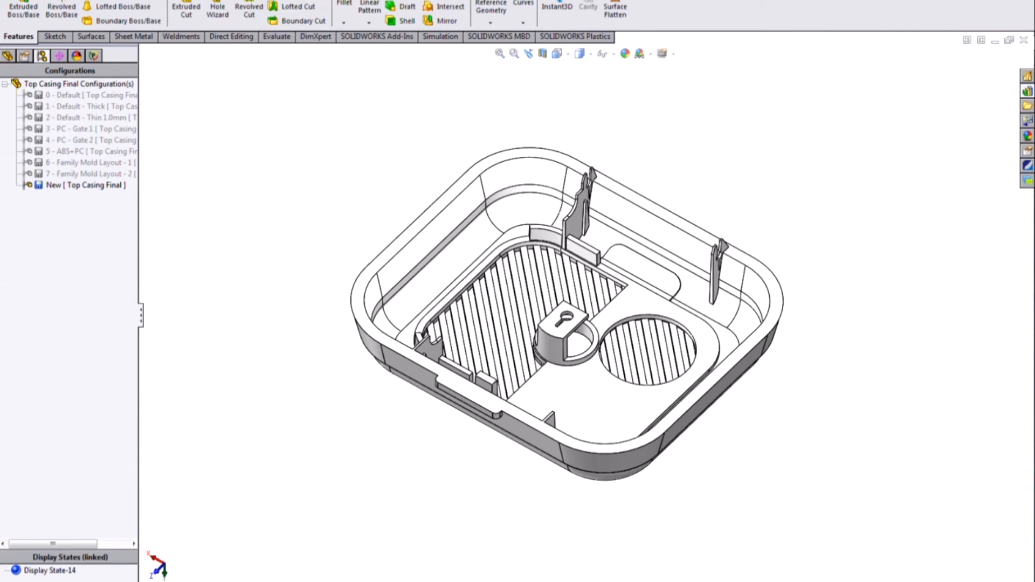
{"action": "scroll", "coordinate": [264, 356], "scroll_direction": "down", "scroll_amount": 2}
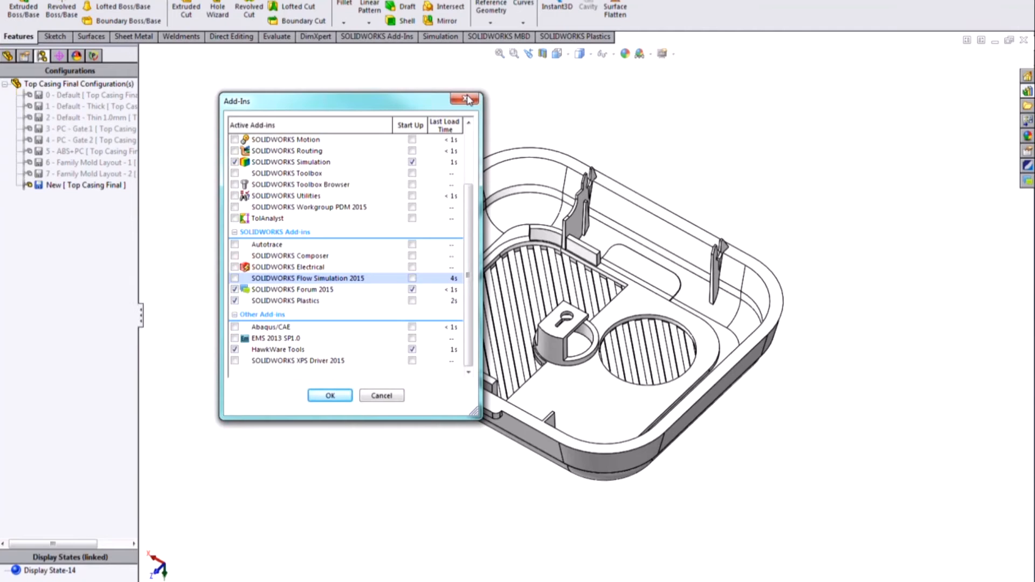
{"action": "key", "text": "Return"}
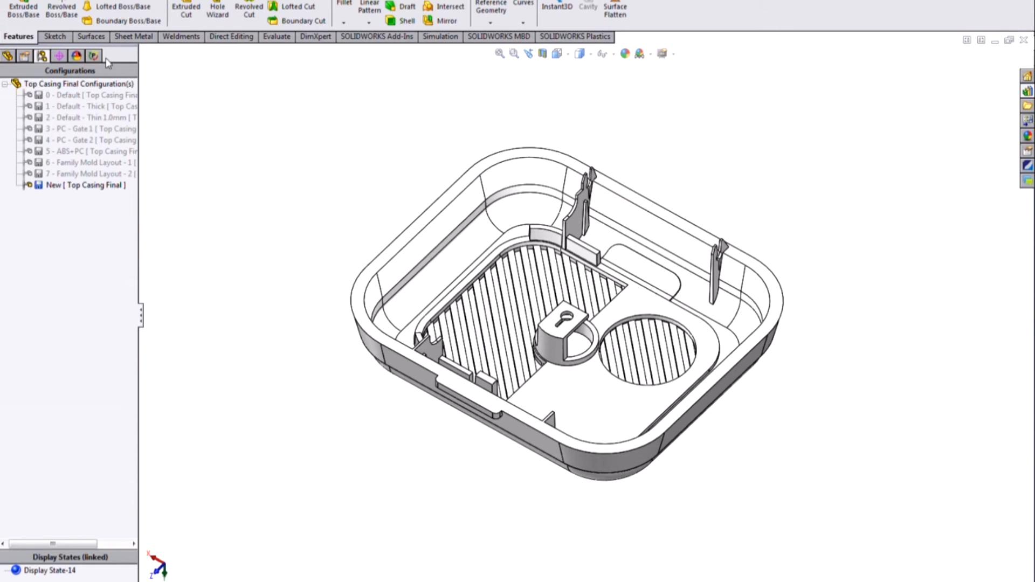
Step: Start a Shell mesh of the top casing with fresh meshing parameters instead of the previous ones, and proceed to the surface mesh settings
{"action": "left_click", "coordinate": [93, 55]}
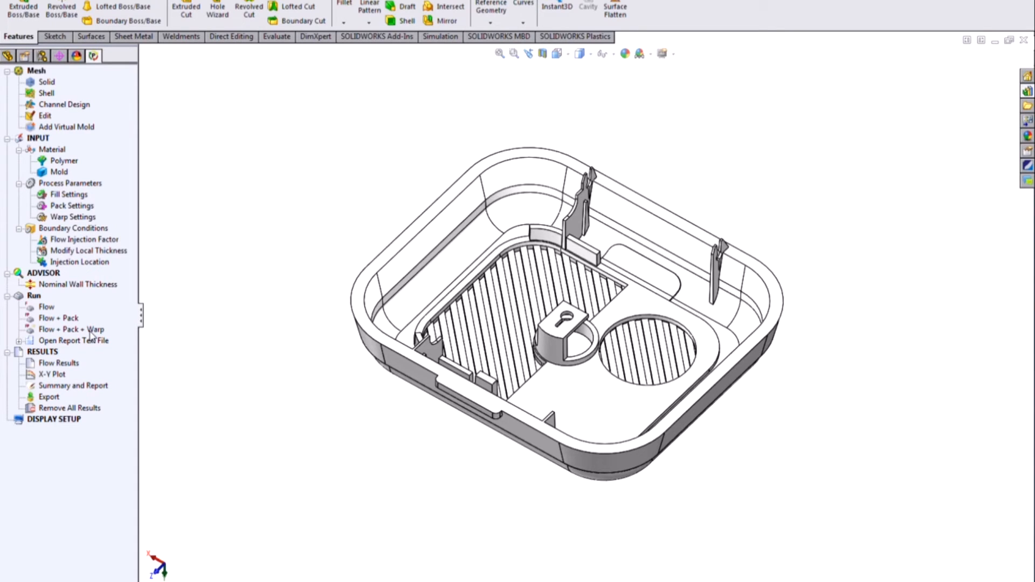
{"action": "right_click", "coordinate": [37, 94]}
{"action": "left_click", "coordinate": [70, 117]}
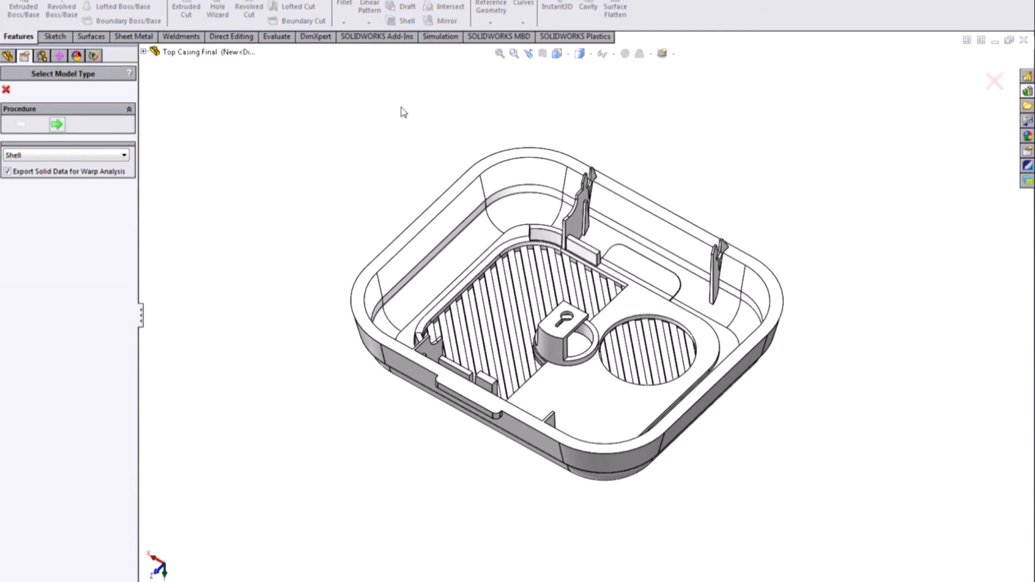
{"action": "left_click", "coordinate": [56, 124]}
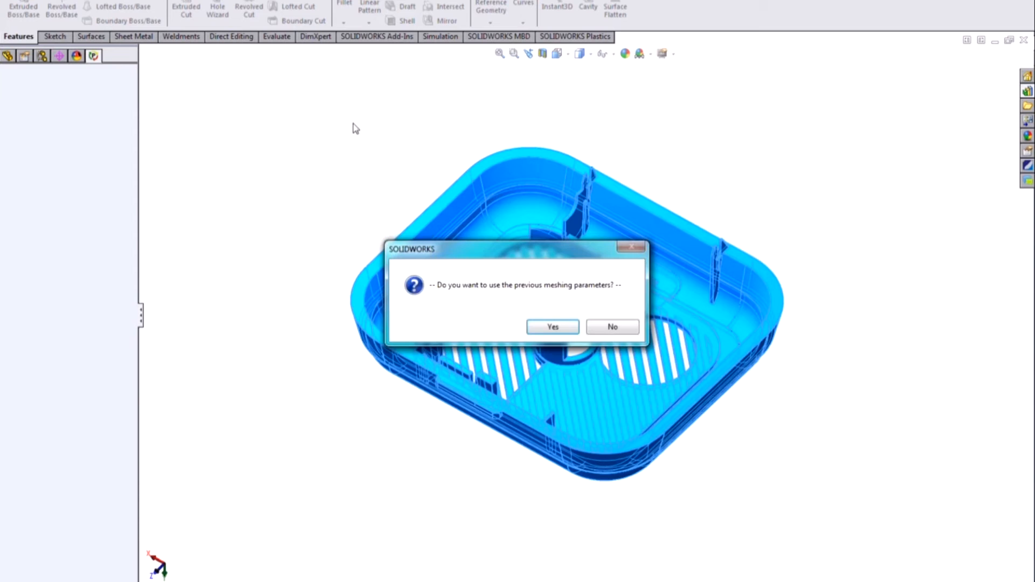
{"action": "left_click", "coordinate": [612, 326]}
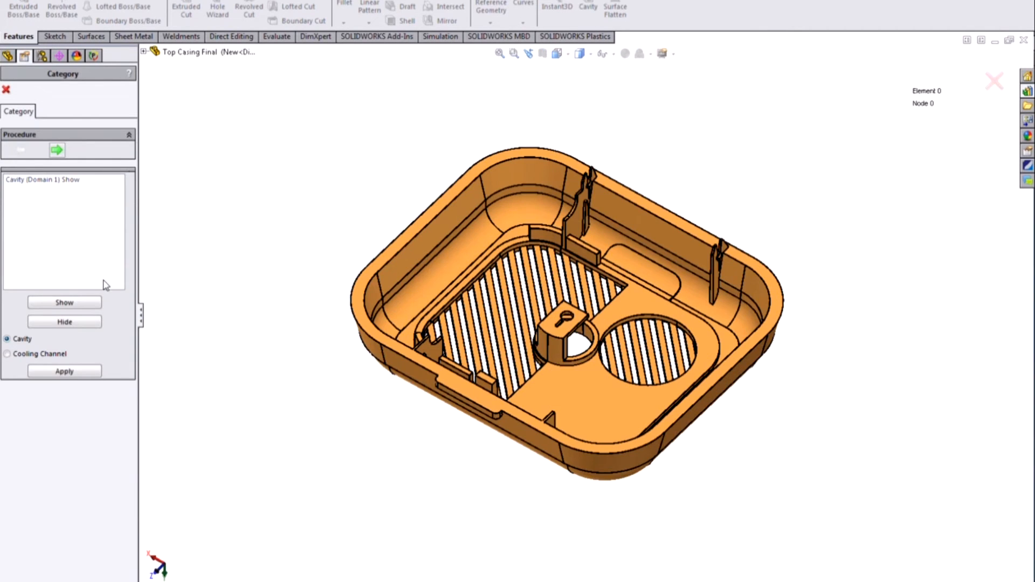
{"action": "left_click", "coordinate": [57, 150]}
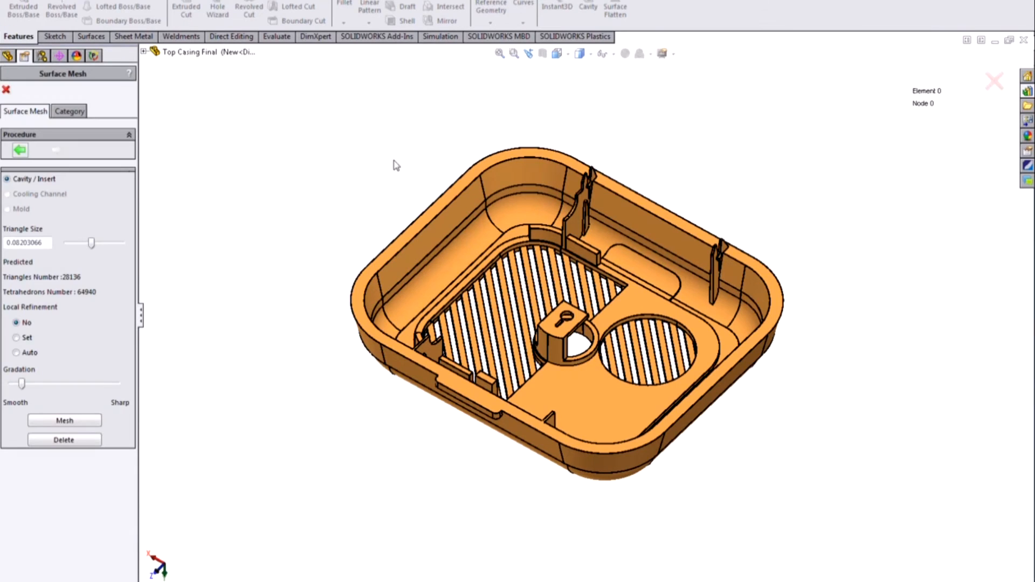
Step: Mesh the cavity surface with the triangle size raised to the slider's maximum of 0.16406133
{"action": "left_click_drag", "start_coordinate": [92, 244], "coordinate": [121, 244]}
{"action": "left_click", "coordinate": [84, 420]}
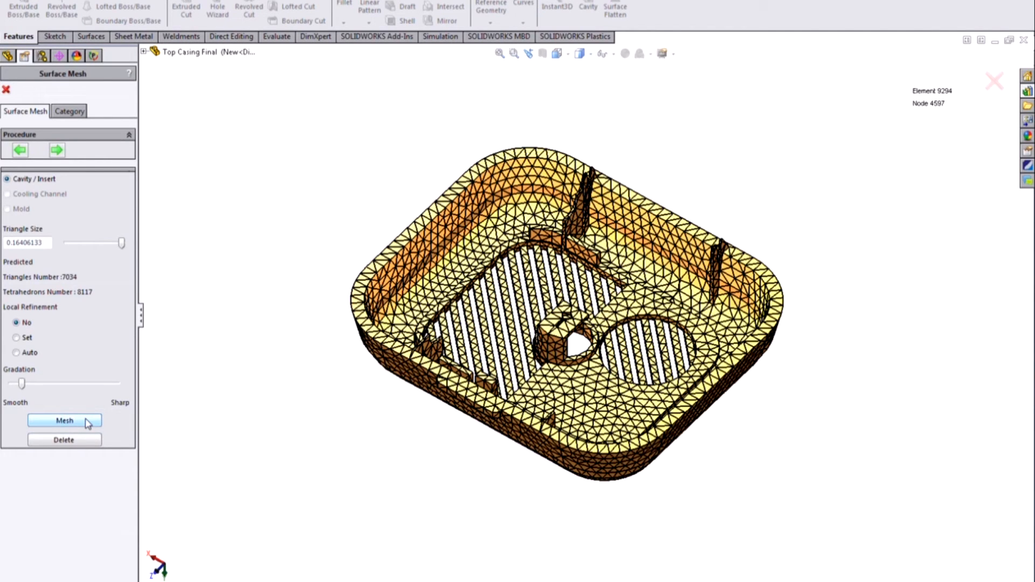
{"action": "middle_click_drag", "start_coordinate": [736, 515], "coordinate": [717, 561]}
Step: Remesh the cavity surface with a triangle size of 0.2 and inspect the elements around the central boss
{"action": "double_click", "coordinate": [43, 242]}
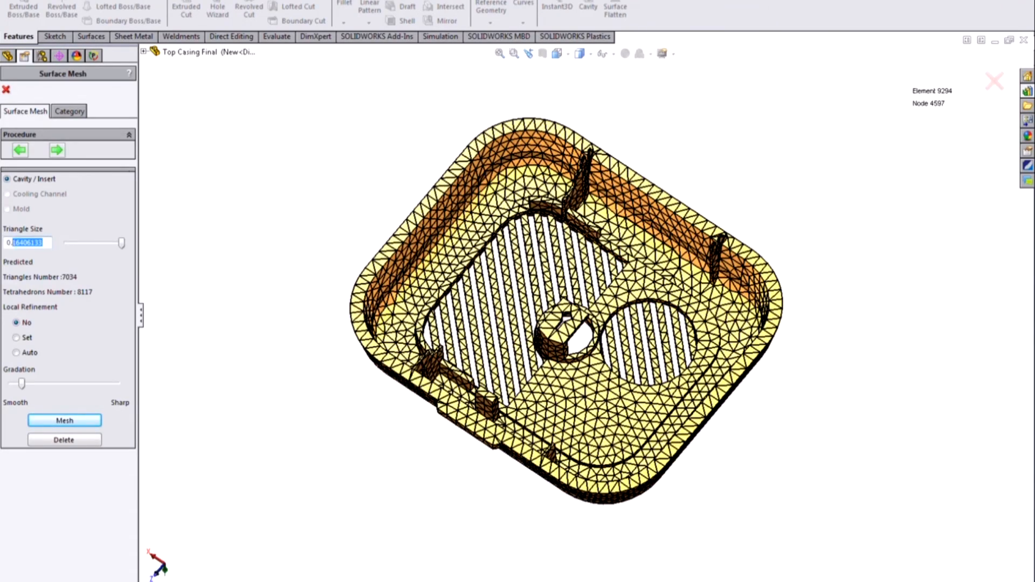
{"action": "type", "text": "0.2"}
{"action": "left_click", "coordinate": [62, 413]}
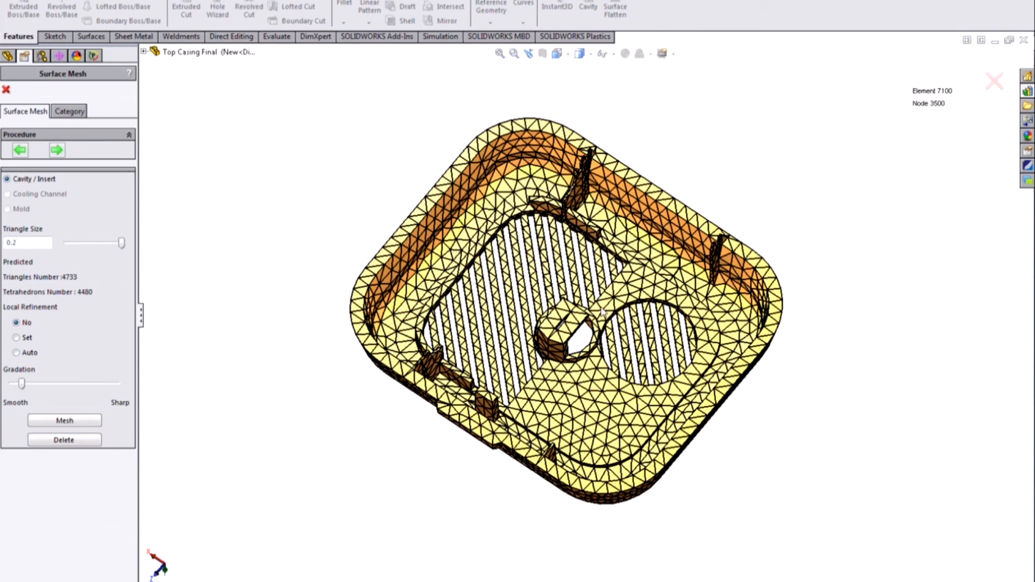
{"action": "middle_click_drag", "start_coordinate": [619, 412], "coordinate": [617, 377]}
{"action": "scroll", "coordinate": [616, 378], "scroll_direction": "down", "scroll_amount": 8}
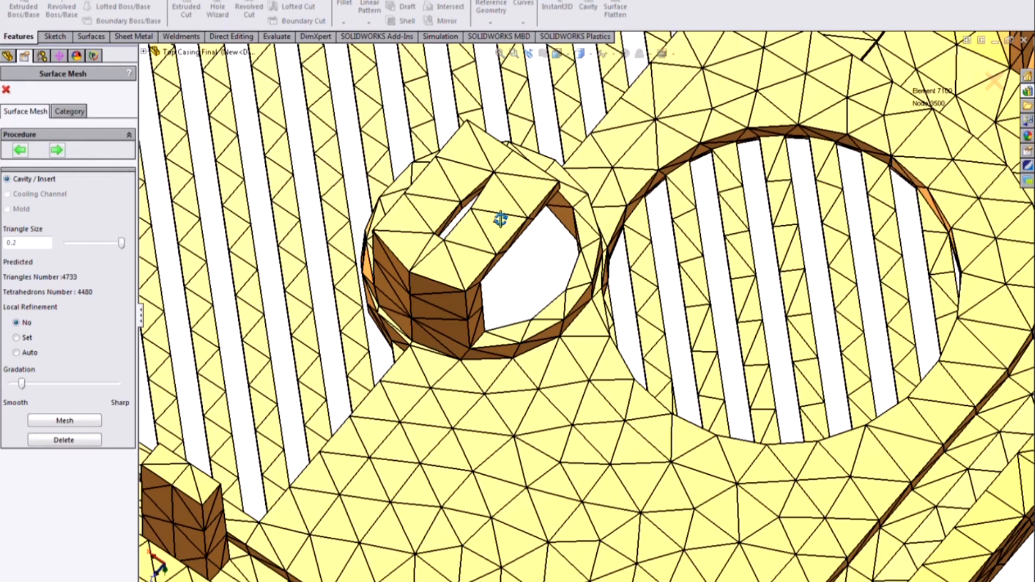
{"action": "middle_click_drag", "start_coordinate": [501, 225], "coordinate": [485, 168]}
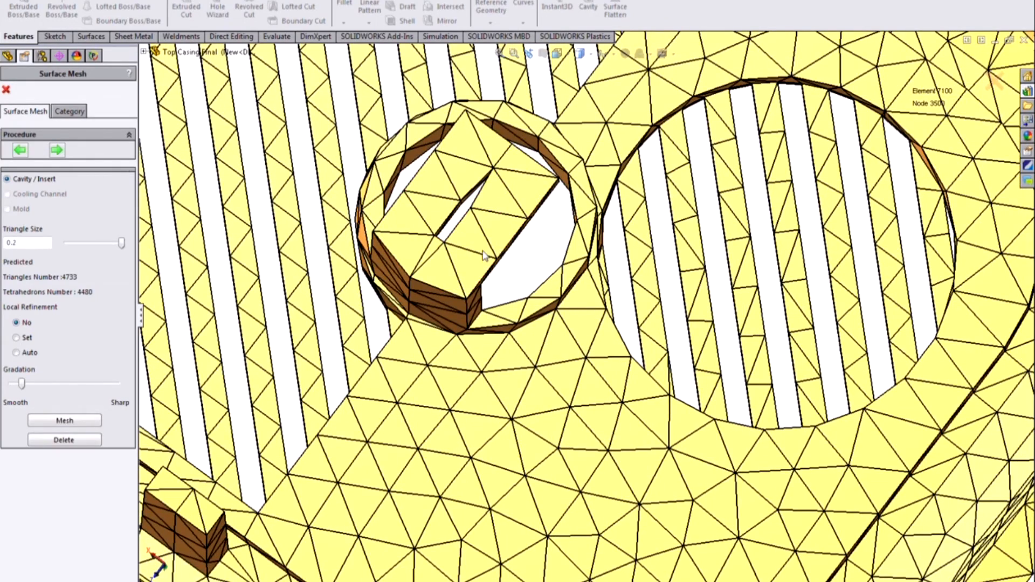
{"action": "scroll", "coordinate": [484, 255], "scroll_direction": "up", "scroll_amount": 4}
{"action": "middle_click_drag", "start_coordinate": [515, 231], "coordinate": [557, 388]}
Step: Set the triangle size to 0.25 with automatic local refinement and remesh the cavity surface
{"action": "left_click", "coordinate": [35, 244]}
{"action": "type", "text": "5"}
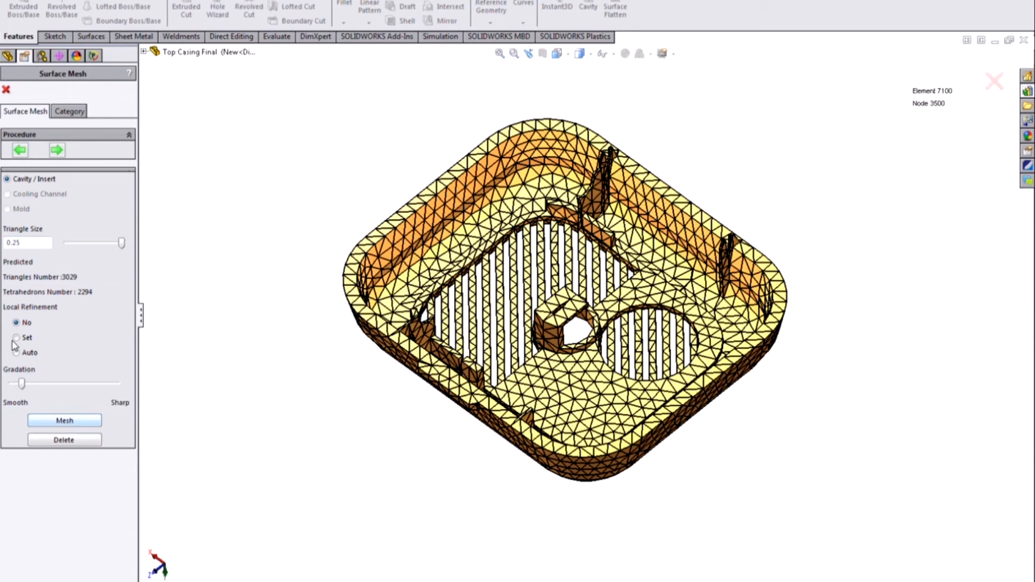
{"action": "left_click", "coordinate": [15, 338]}
{"action": "left_click", "coordinate": [7, 91]}
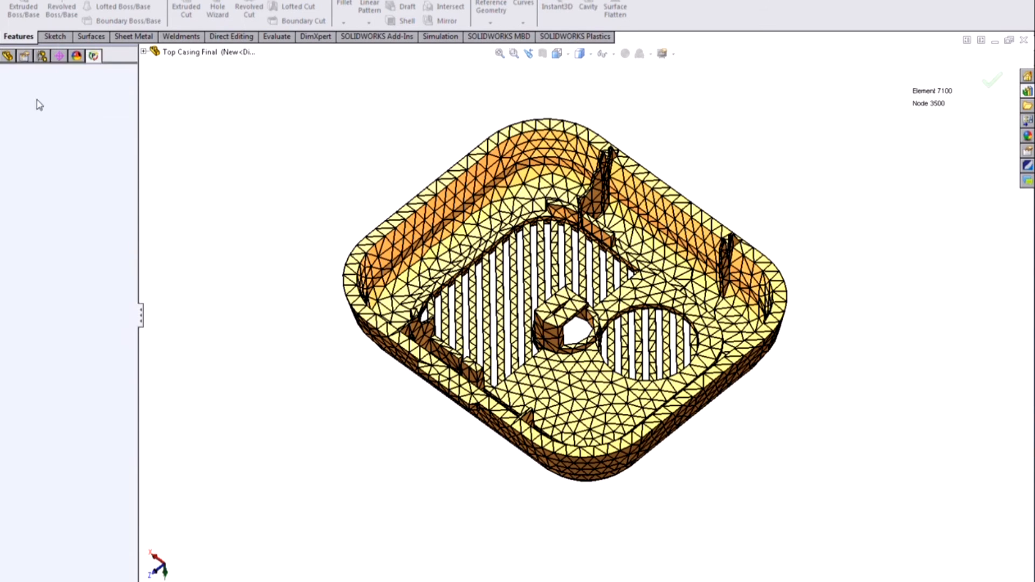
{"action": "left_click", "coordinate": [18, 353]}
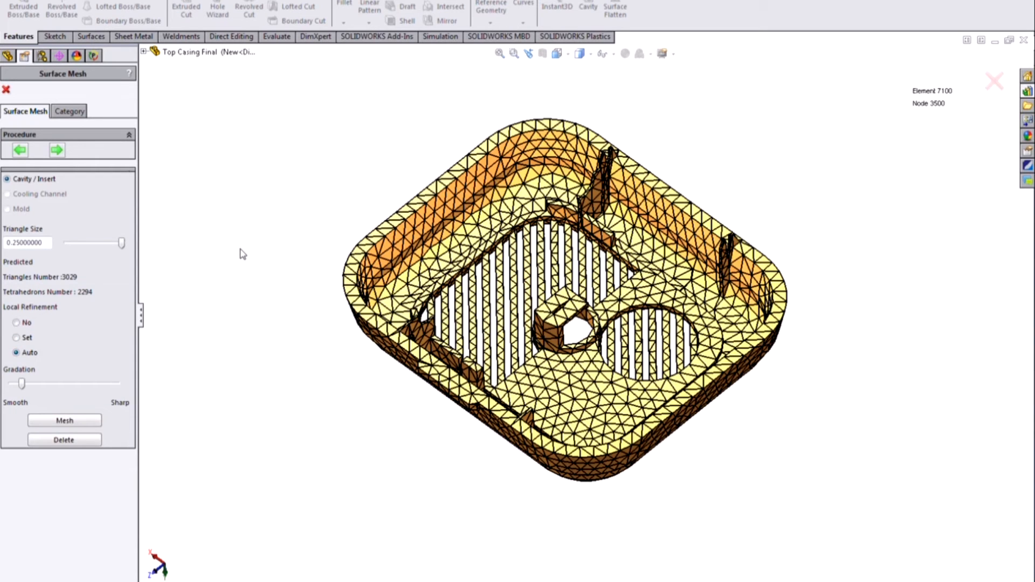
{"action": "left_click", "coordinate": [65, 420]}
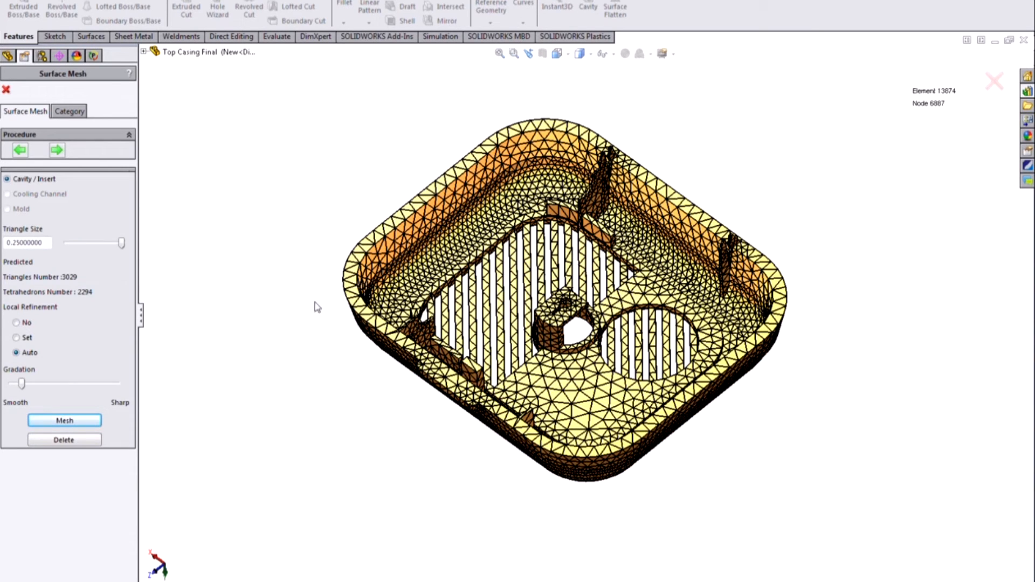
Step: Examine the locally refined mesh around the central boss, vent slots and snap hooks
{"action": "scroll", "coordinate": [590, 416], "scroll_direction": "down", "scroll_amount": 10}
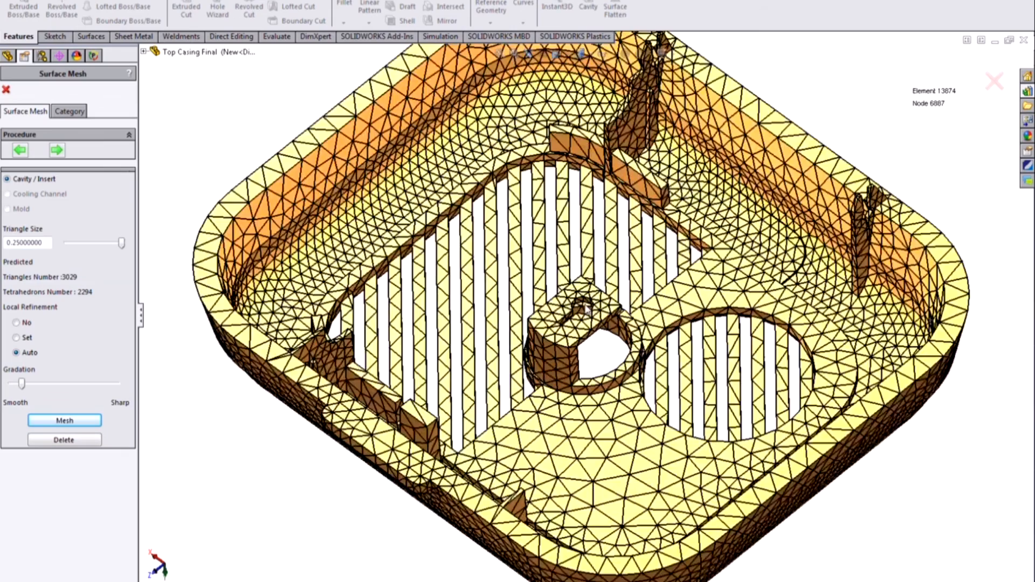
{"action": "scroll", "coordinate": [589, 411], "scroll_direction": "up", "scroll_amount": 5}
{"action": "scroll", "coordinate": [606, 335], "scroll_direction": "up", "scroll_amount": 10}
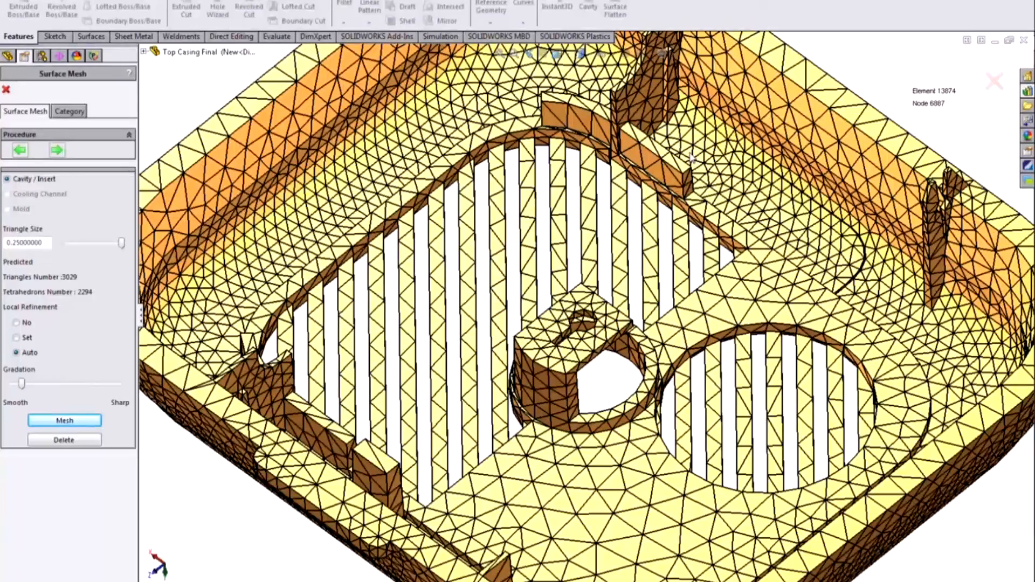
{"action": "scroll", "coordinate": [692, 157], "scroll_direction": "up", "scroll_amount": 5}
{"action": "scroll", "coordinate": [649, 134], "scroll_direction": "down", "scroll_amount": 10}
{"action": "scroll", "coordinate": [581, 300], "scroll_direction": "up", "scroll_amount": 10}
{"action": "scroll", "coordinate": [530, 555], "scroll_direction": "up", "scroll_amount": 3}
{"action": "scroll", "coordinate": [518, 556], "scroll_direction": "down", "scroll_amount": 5}
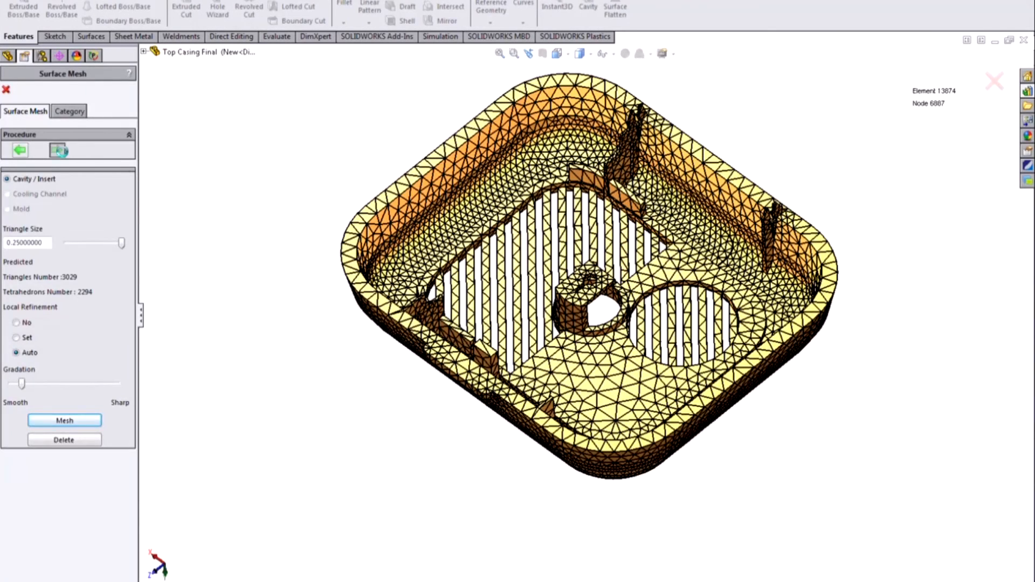
Step: Accept the surface mesh and finish the shell meshing procedure through its summary
{"action": "left_click", "coordinate": [58, 151]}
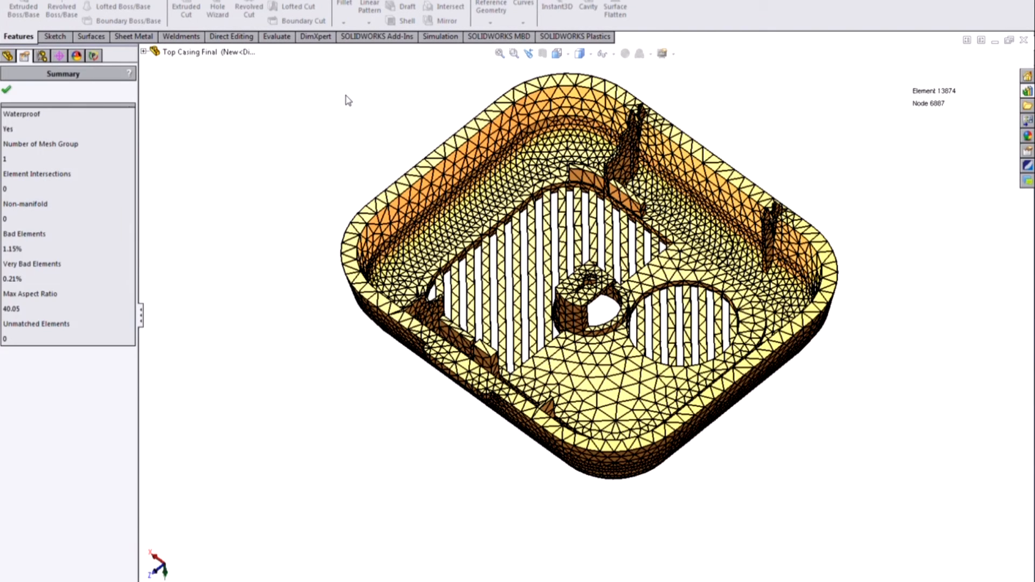
{"action": "left_click", "coordinate": [7, 90]}
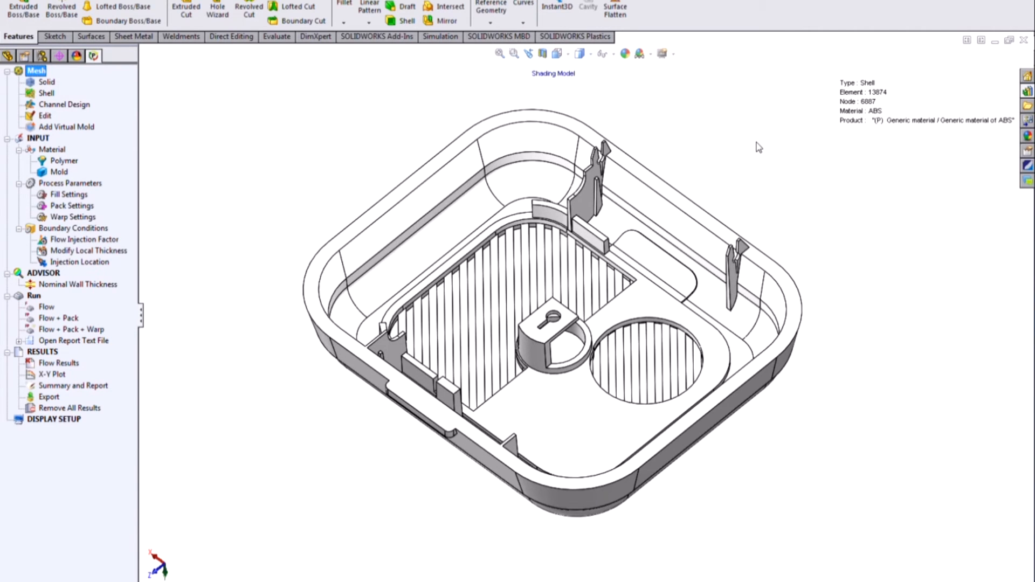
{"action": "middle_click_drag", "start_coordinate": [802, 215], "coordinate": [804, 185]}
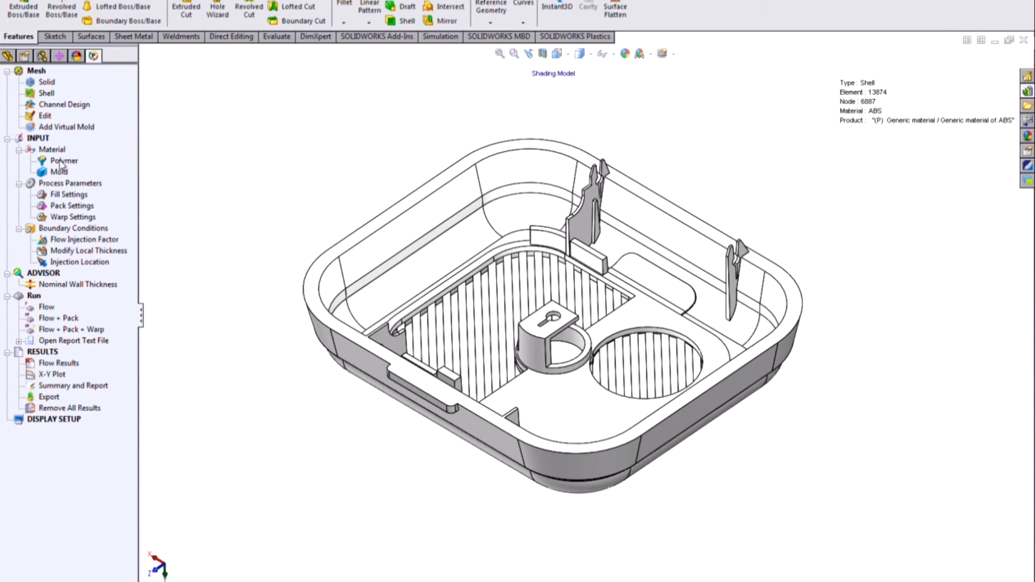
Step: Activate the "1 - Default - Thick" configuration and return to its Plastics study
{"action": "left_click", "coordinate": [42, 56]}
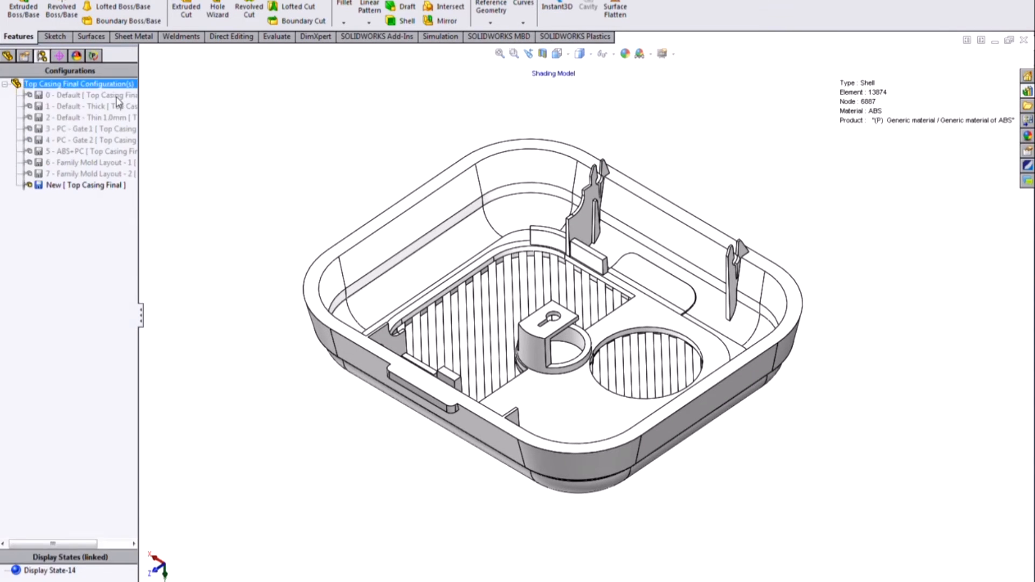
{"action": "double_click", "coordinate": [81, 108]}
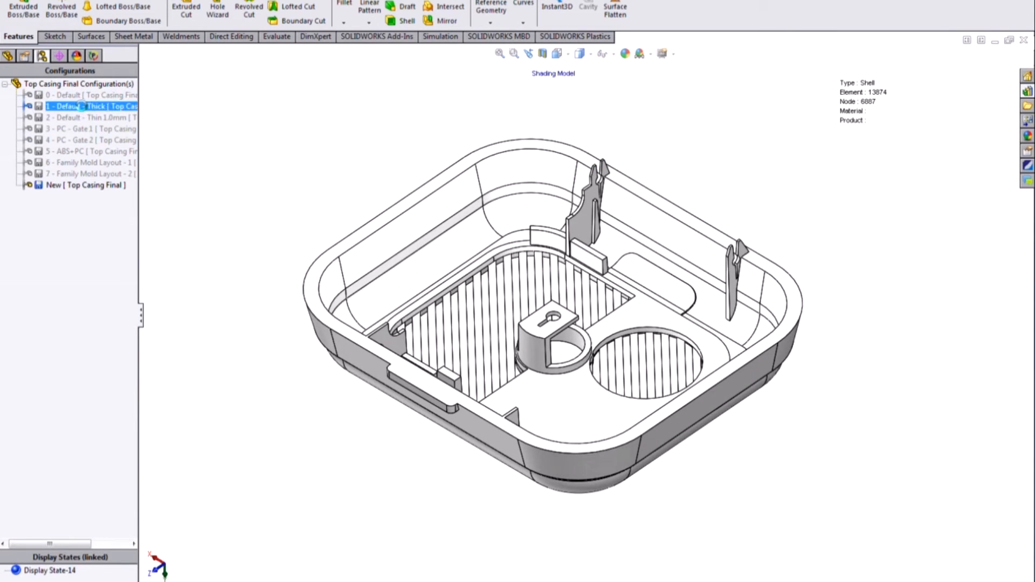
{"action": "left_click", "coordinate": [94, 55]}
Step: Open the cavity's polymer settings and browse the material families in the default plastics database
{"action": "left_click", "coordinate": [64, 161]}
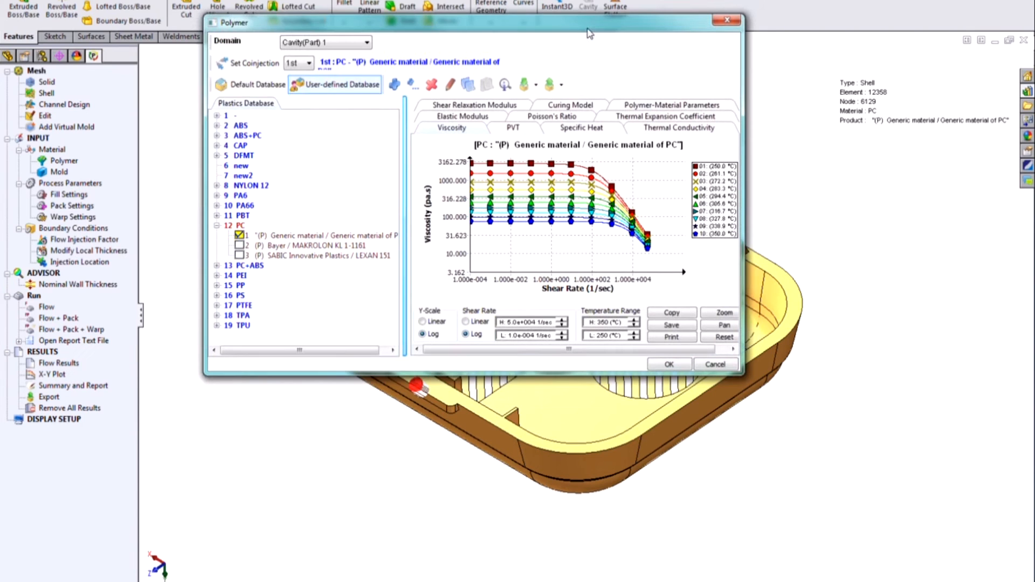
{"action": "left_click", "coordinate": [253, 85]}
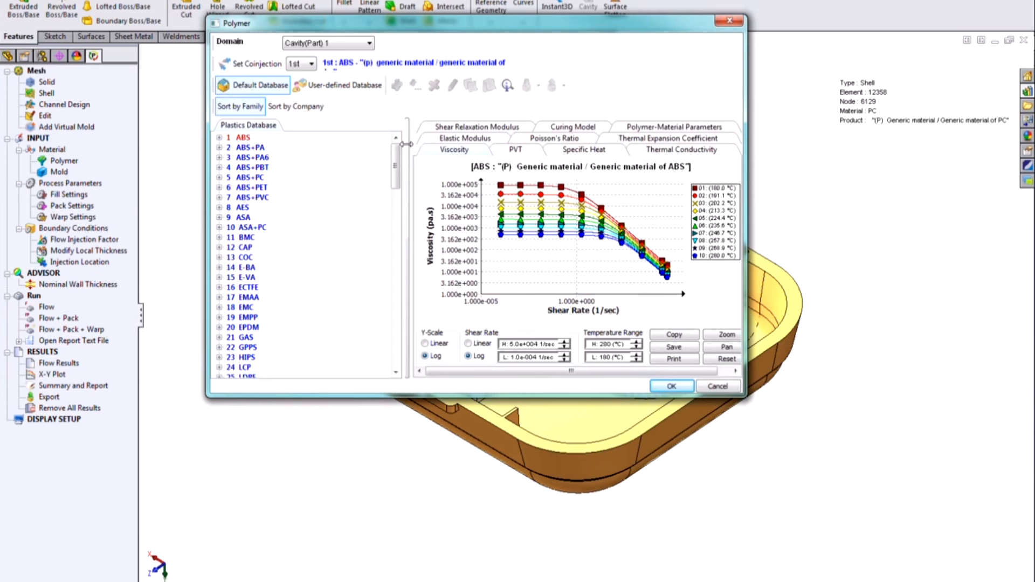
{"action": "left_click_drag", "start_coordinate": [401, 161], "coordinate": [341, 161]}
{"action": "left_click_drag", "start_coordinate": [398, 173], "coordinate": [404, 252]}
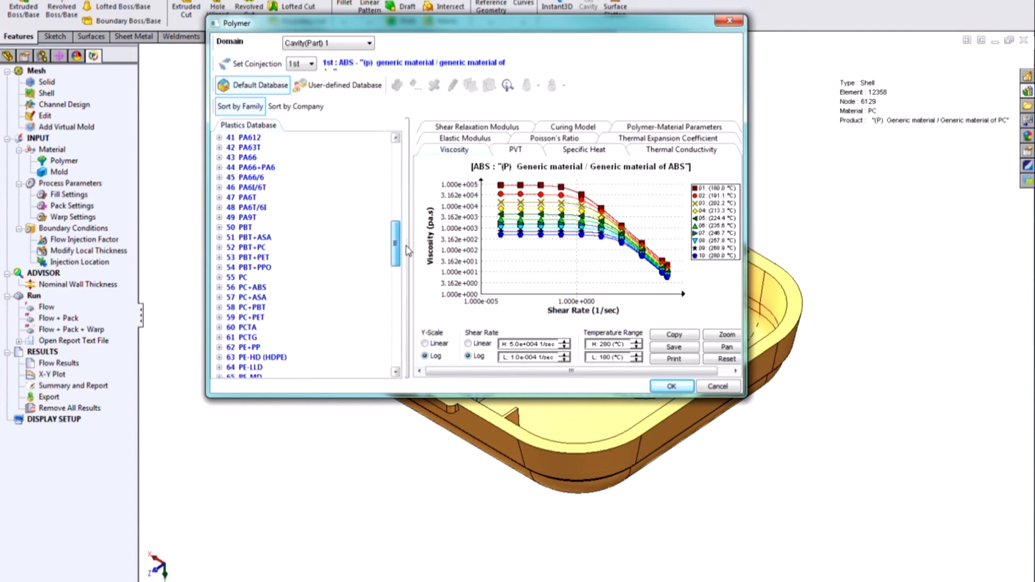
{"action": "left_click_drag", "start_coordinate": [395, 245], "coordinate": [396, 150]}
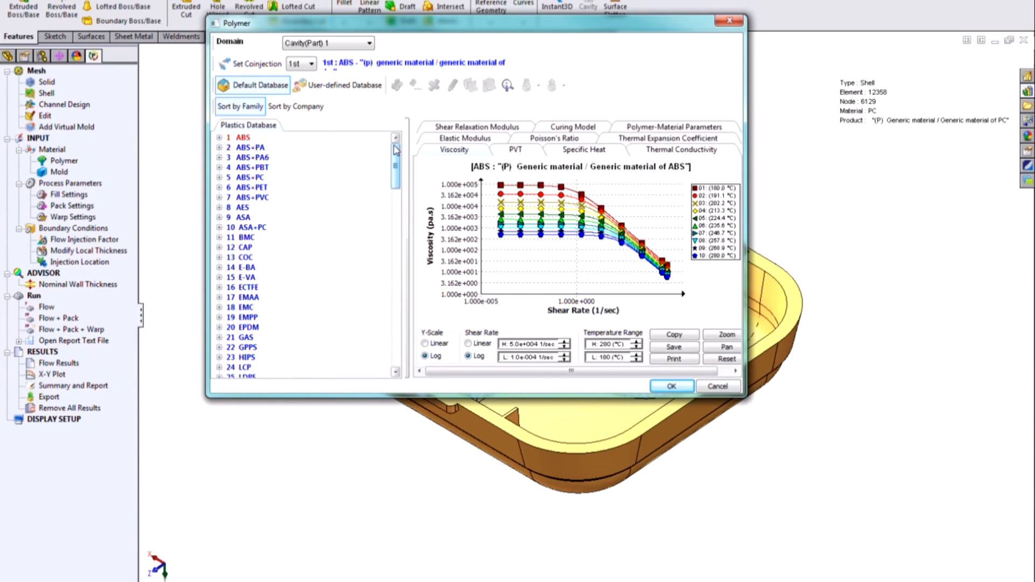
Step: Sort the polymer database by company and search it for "ultem", closing the polymer settings without assigning a material
{"action": "left_click", "coordinate": [316, 106]}
{"action": "mouse_move", "coordinate": [395, 154]}
{"action": "left_mouse_down"}
{"action": "mouse_move", "coordinate": [400, 271]}
{"action": "mouse_move", "coordinate": [402, 148]}
{"action": "left_mouse_up"}
{"action": "left_click", "coordinate": [507, 85]}
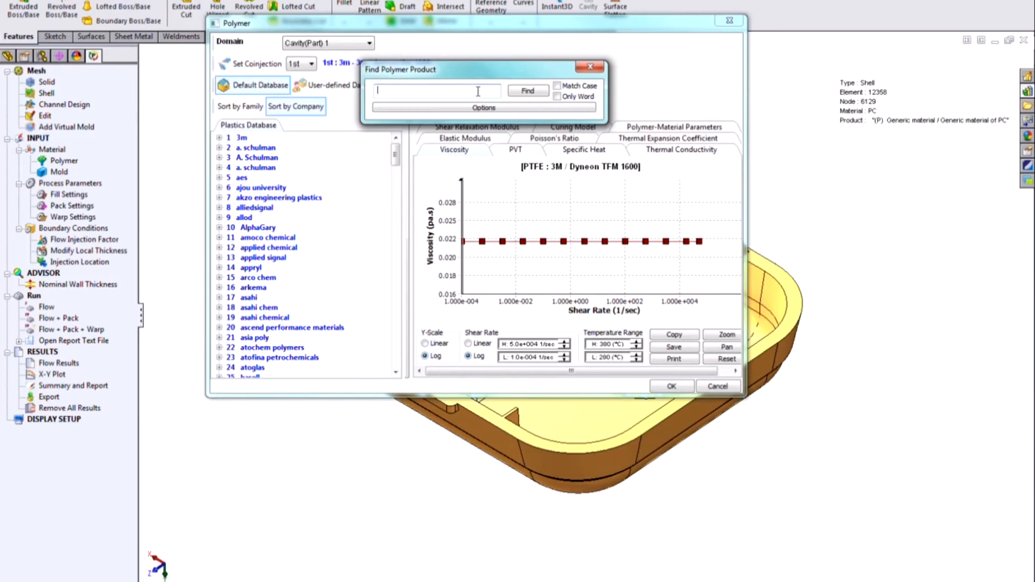
{"action": "type", "text": "ultem"}
{"action": "key", "text": "Return"}
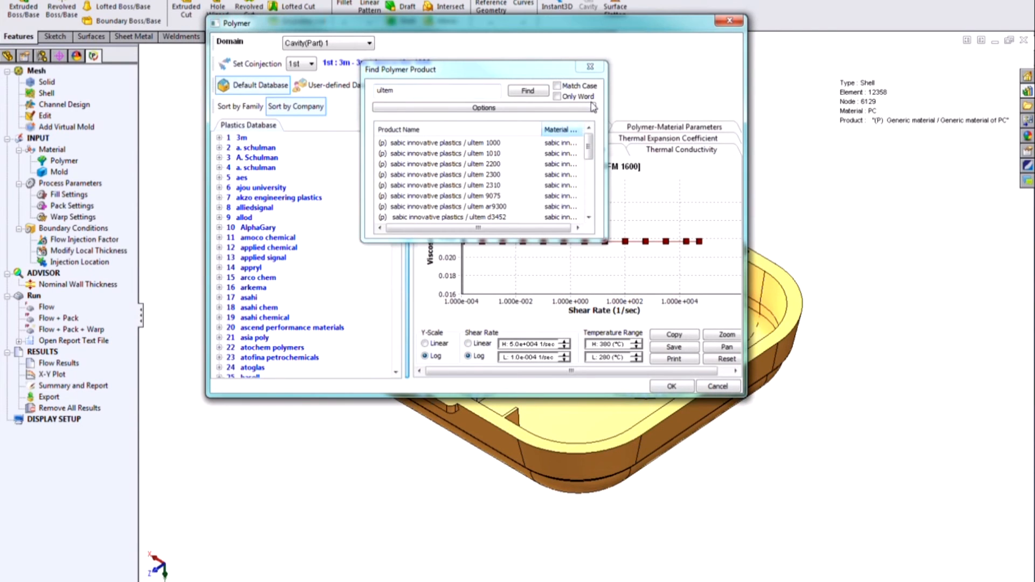
{"action": "left_click", "coordinate": [604, 71]}
{"action": "left_click", "coordinate": [603, 70]}
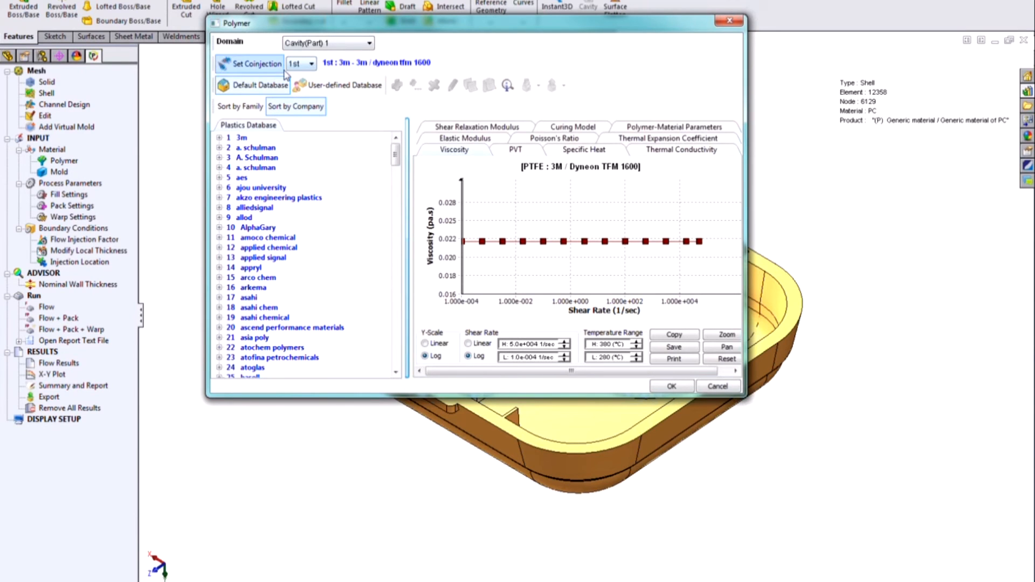
{"action": "left_click", "coordinate": [740, 24]}
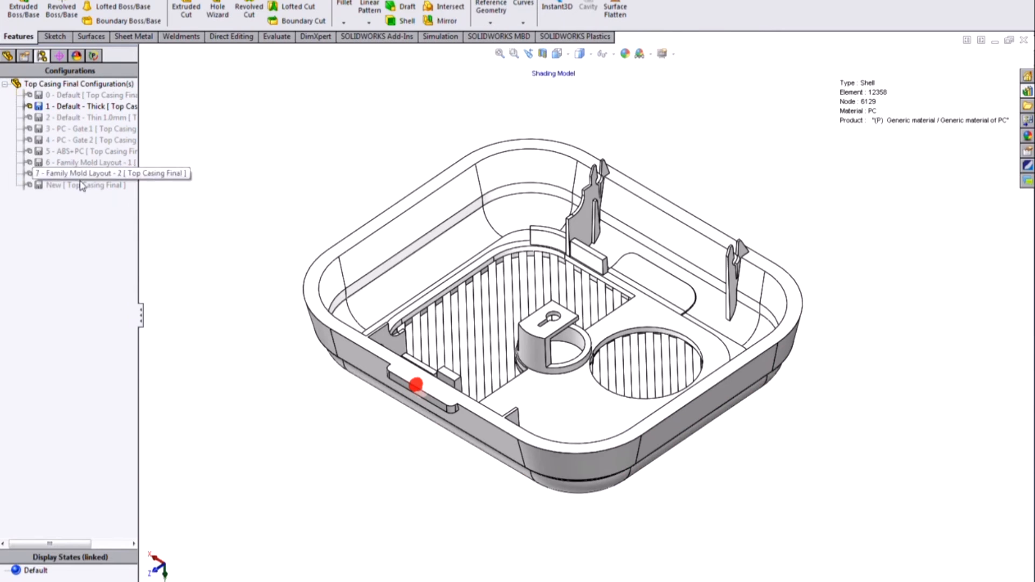
Step: Activate the "New" configuration and return to its Plastics study
{"action": "left_click", "coordinate": [81, 185]}
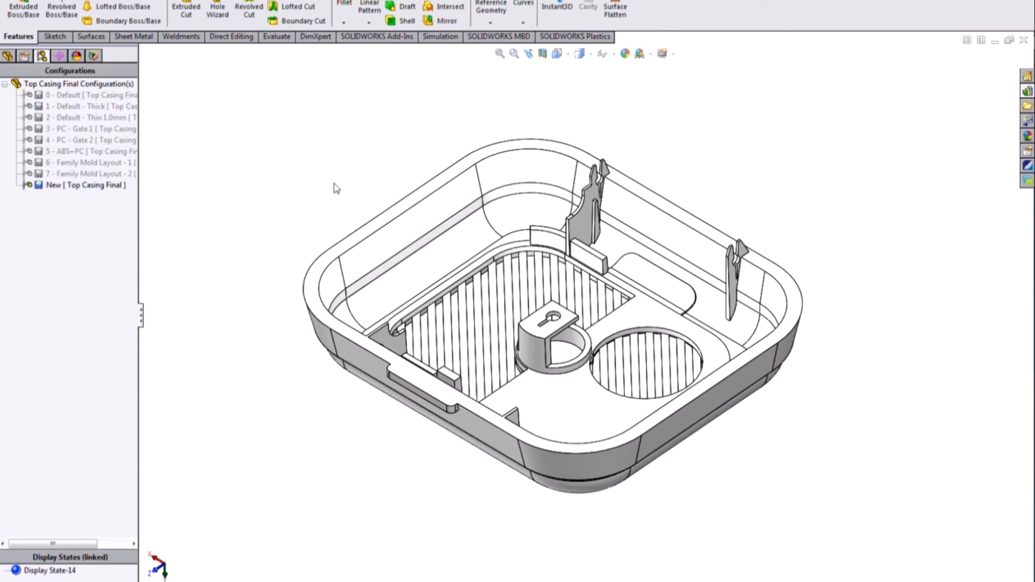
{"action": "left_click", "coordinate": [93, 56]}
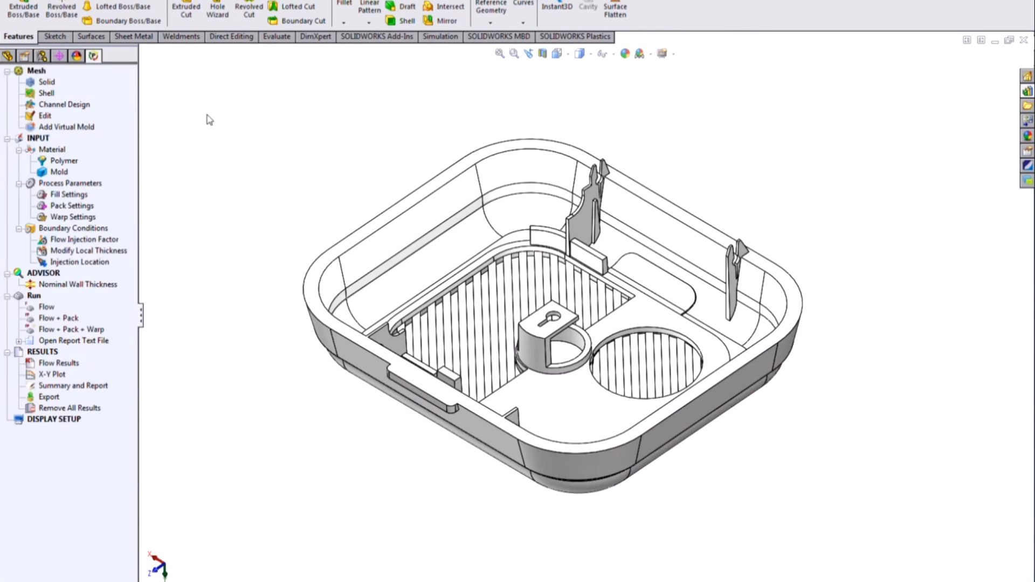
Step: Assign the generic PC material from the default database's PC family to the cavity as its polymer
{"action": "left_click", "coordinate": [62, 162]}
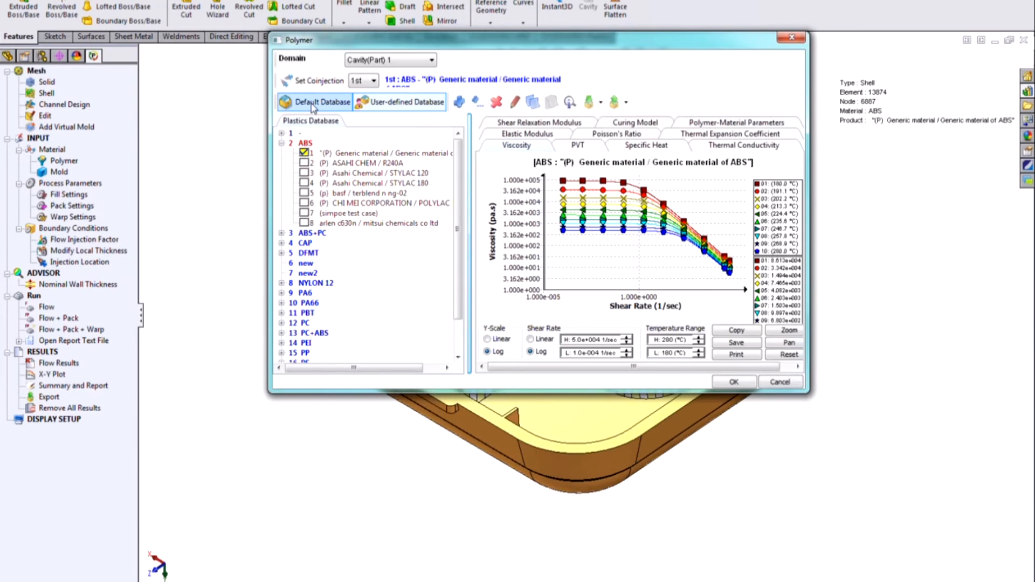
{"action": "left_click", "coordinate": [313, 103]}
{"action": "left_click_drag", "start_coordinate": [465, 197], "coordinate": [465, 288]}
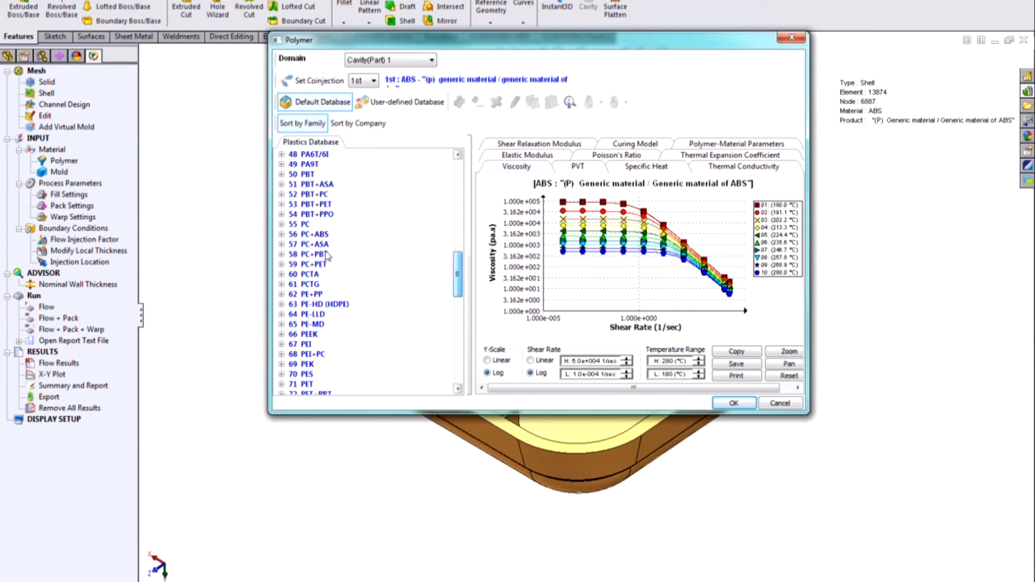
{"action": "left_click", "coordinate": [281, 225]}
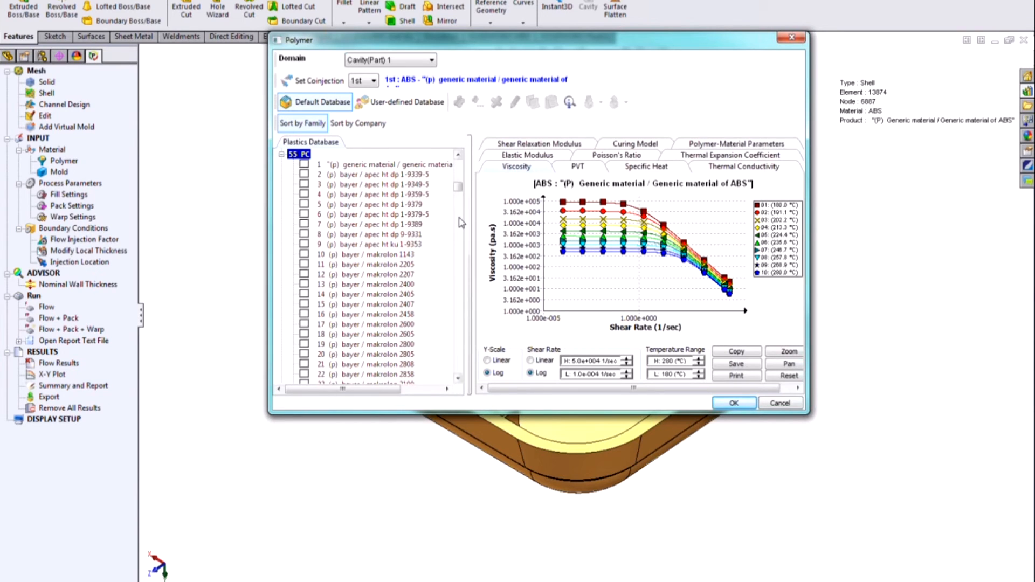
{"action": "mouse_move", "coordinate": [458, 186]}
{"action": "left_mouse_down"}
{"action": "mouse_move", "coordinate": [459, 353]}
{"action": "mouse_move", "coordinate": [457, 181]}
{"action": "left_mouse_up"}
{"action": "left_click", "coordinate": [304, 294]}
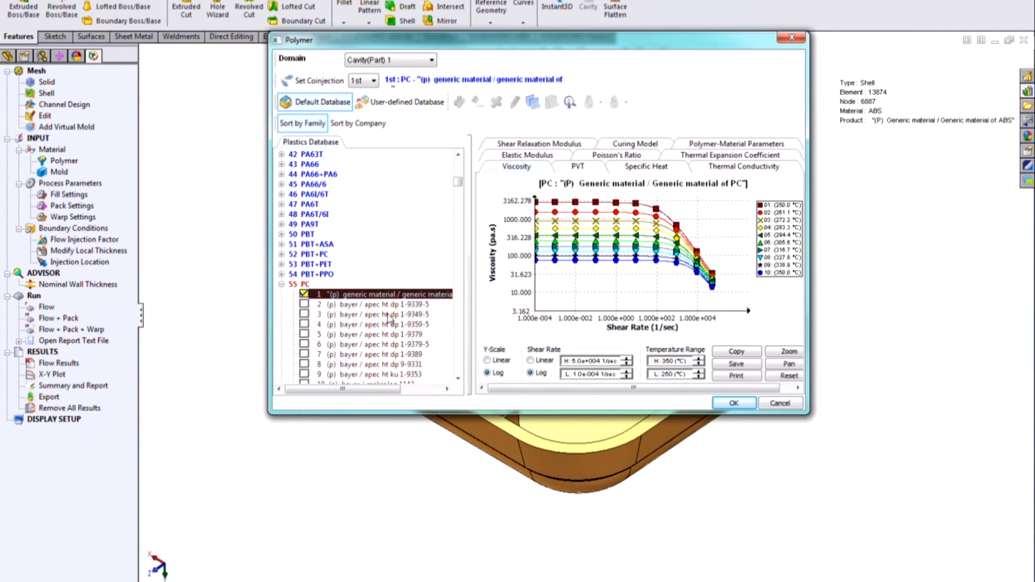
{"action": "left_click", "coordinate": [734, 403]}
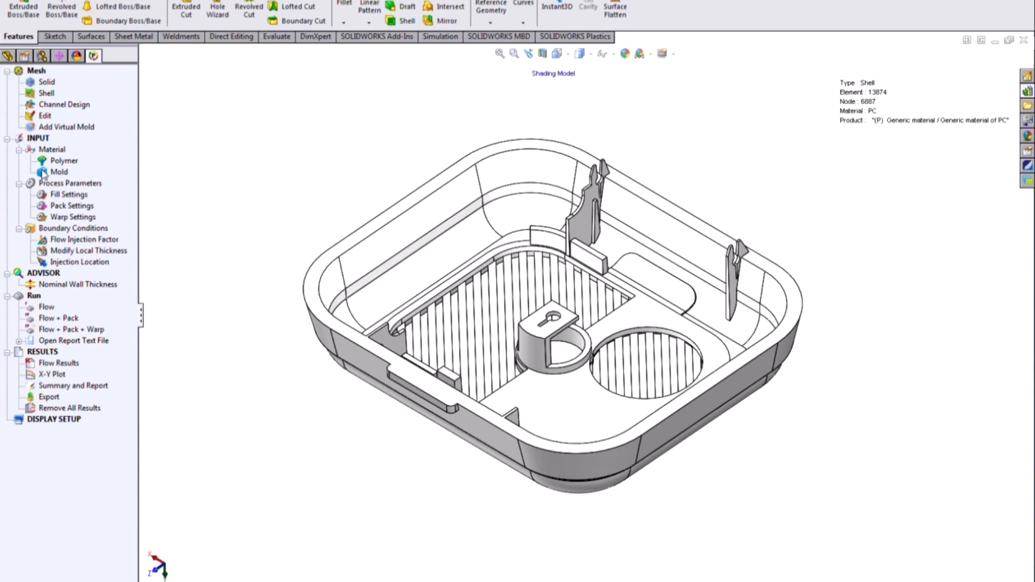
Step: Review the filling time, melt temperature and mold temperature in the fill settings and accept them unchanged
{"action": "right_click", "coordinate": [60, 197]}
{"action": "left_click", "coordinate": [143, 204]}
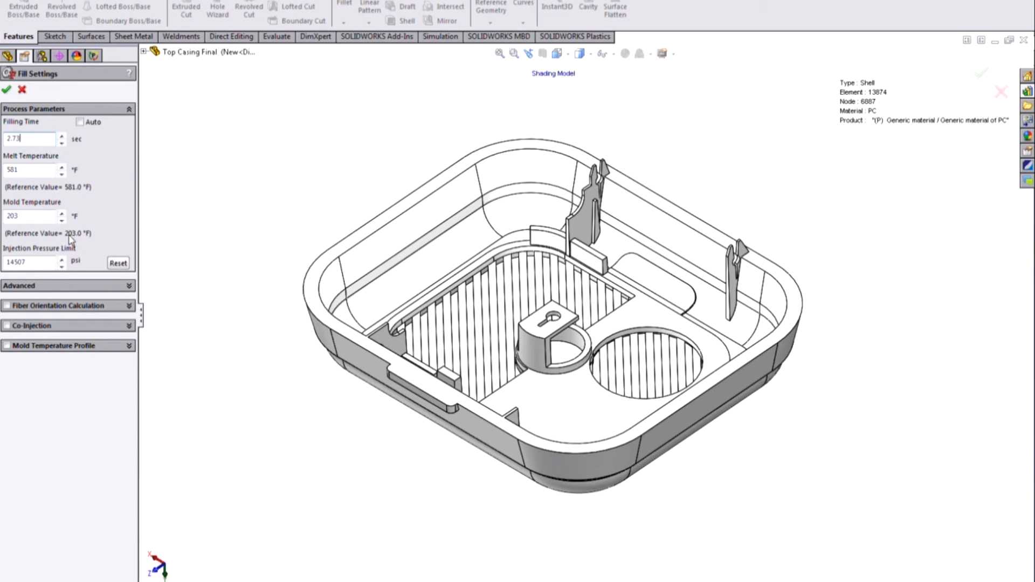
{"action": "double_click", "coordinate": [5, 215]}
{"action": "left_click", "coordinate": [7, 90]}
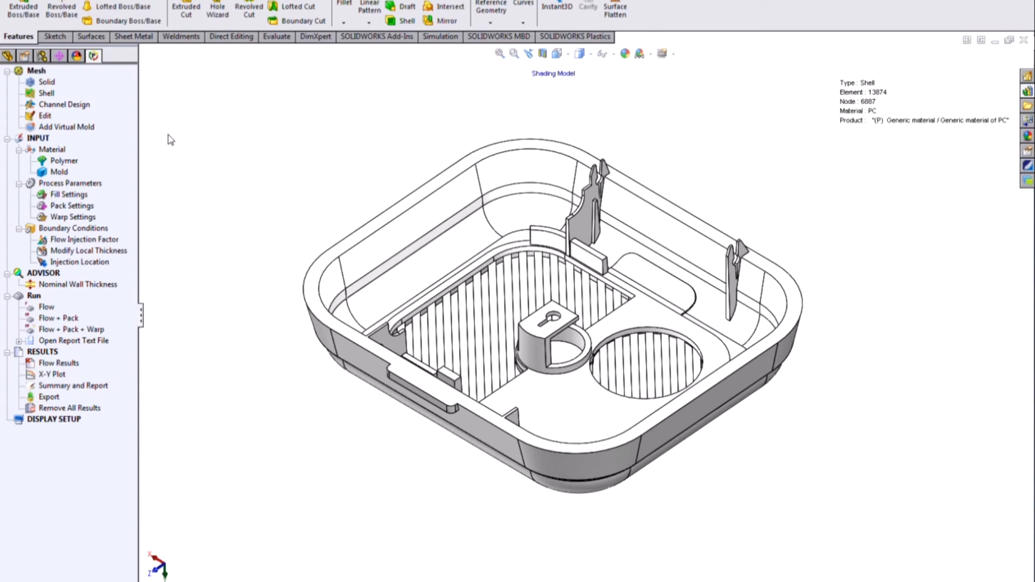
Step: Place one injection location at about (0.07, 0.00, 2.45) on the outer edge of the casing's side tab and accept it
{"action": "right_click", "coordinate": [96, 264]}
{"action": "left_click", "coordinate": [302, 167]}
{"action": "right_click", "coordinate": [80, 264]}
{"action": "left_click", "coordinate": [122, 272]}
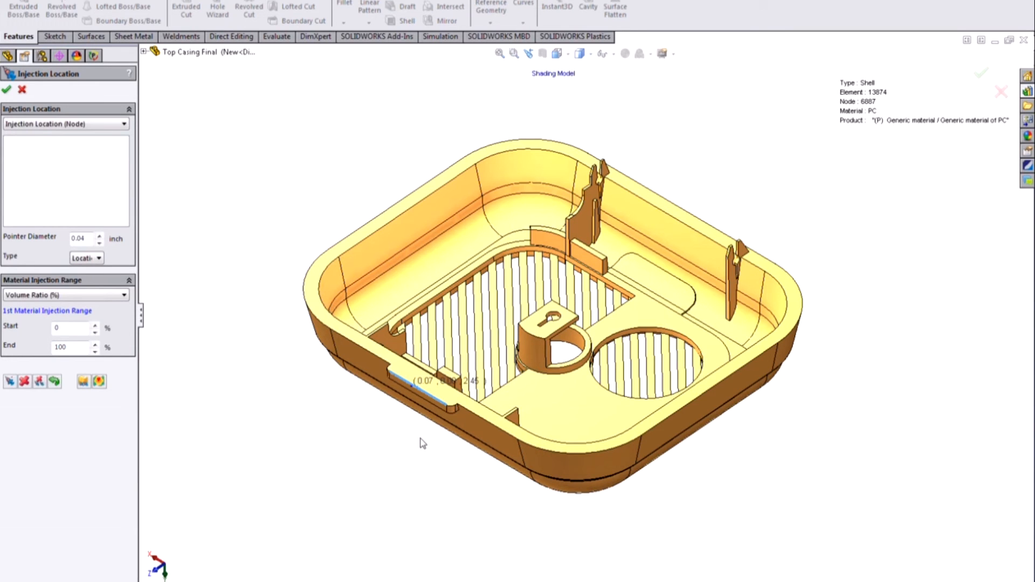
{"action": "left_click", "coordinate": [9, 381]}
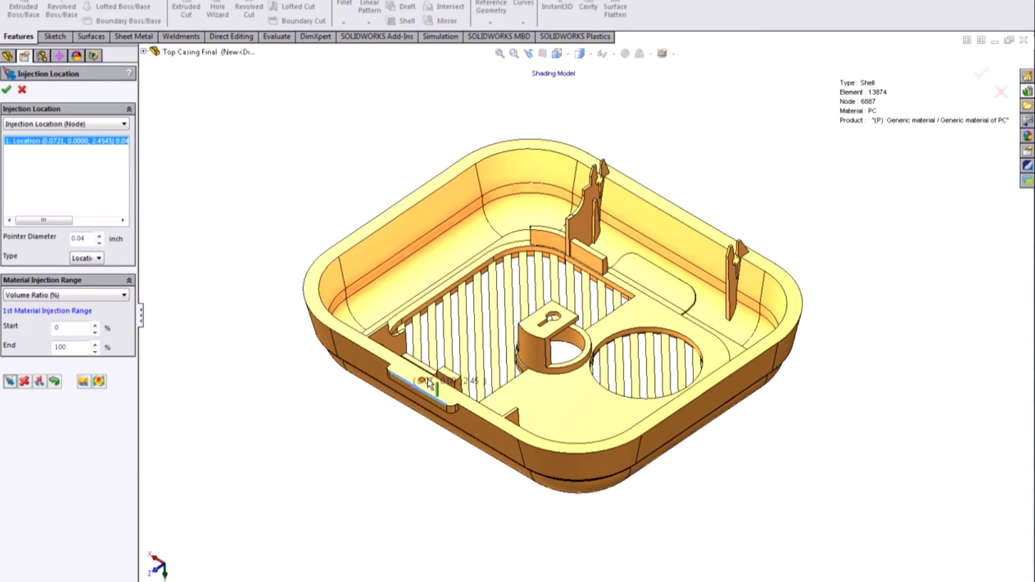
{"action": "scroll", "coordinate": [428, 383], "scroll_direction": "down", "scroll_amount": 10}
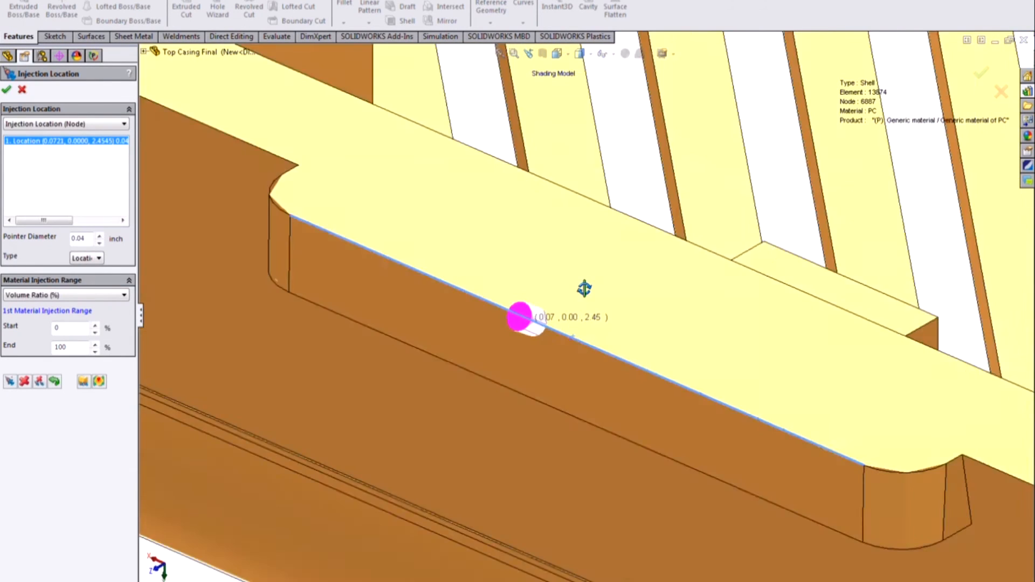
{"action": "scroll", "coordinate": [579, 297], "scroll_direction": "up", "scroll_amount": 10}
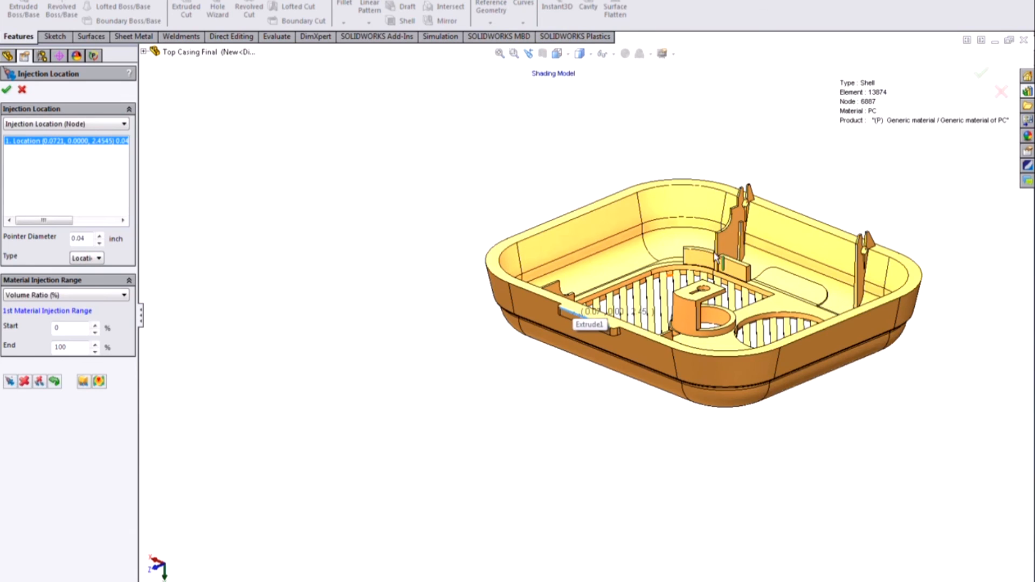
{"action": "scroll", "coordinate": [714, 256], "scroll_direction": "down", "scroll_amount": 1}
{"action": "middle_click_drag", "start_coordinate": [808, 252], "coordinate": [808, 294]}
{"action": "scroll", "coordinate": [818, 270], "scroll_direction": "down", "scroll_amount": 2}
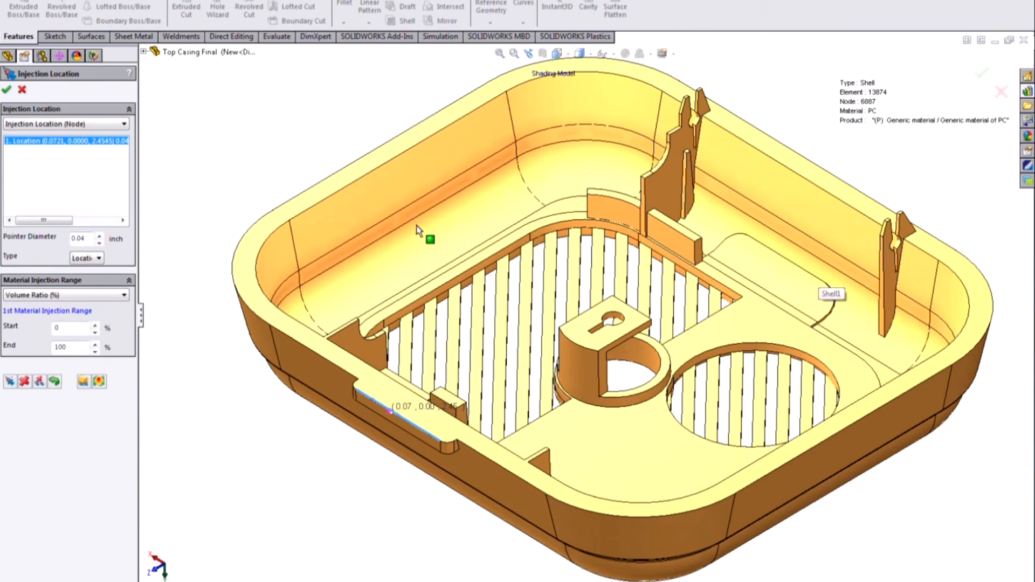
{"action": "left_click", "coordinate": [8, 91]}
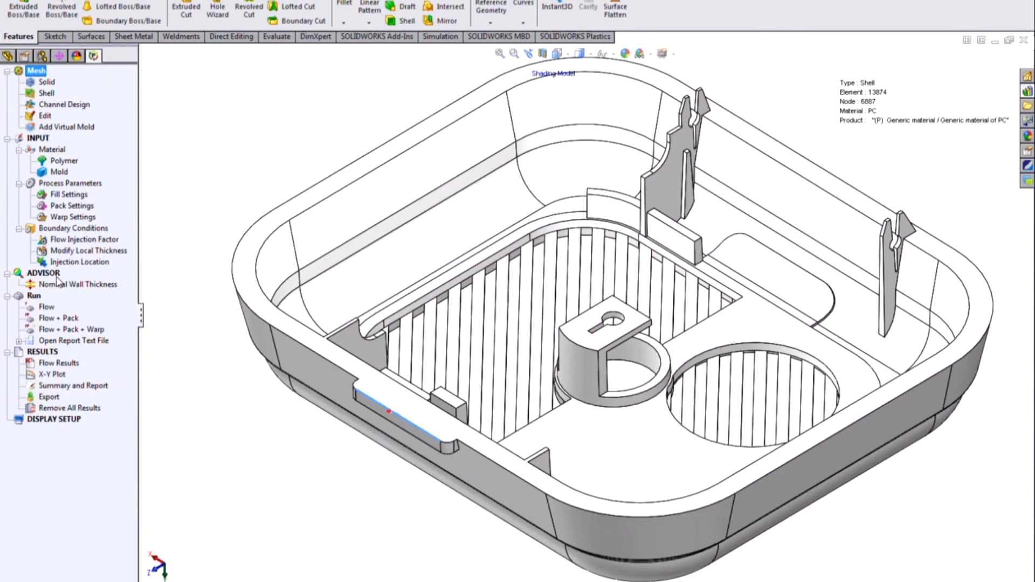
Step: Run the Flow analysis, replacing the existing flow results
{"action": "right_click", "coordinate": [52, 309]}
{"action": "left_click", "coordinate": [87, 318]}
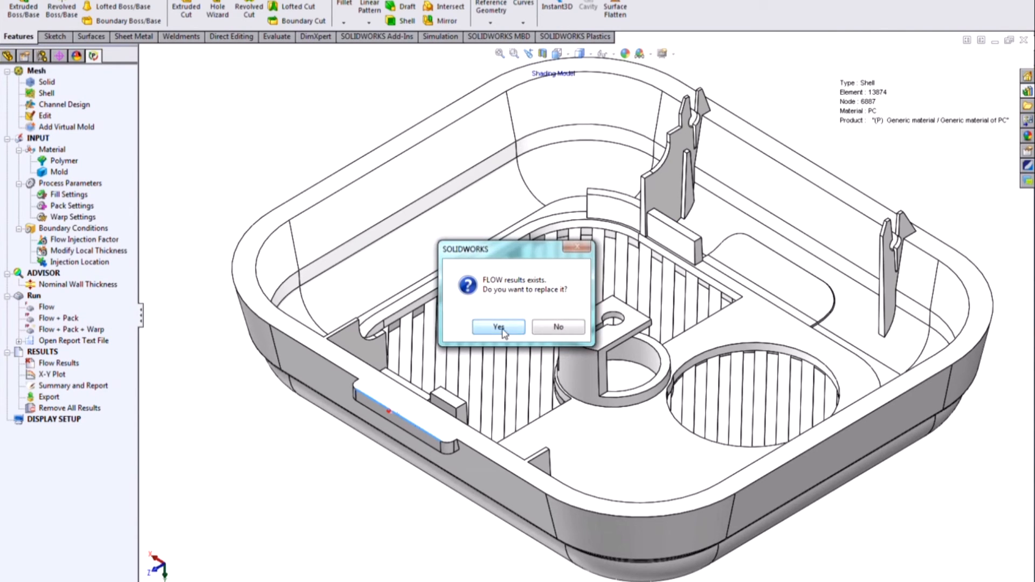
{"action": "key", "text": "Return"}
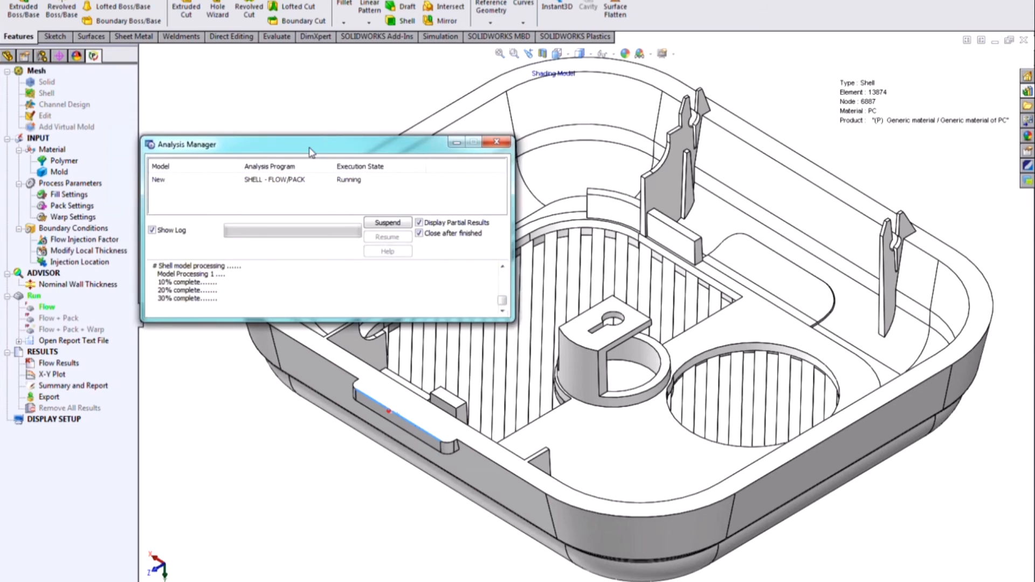
Step: Move the Analysis Manager clear of the casing and follow the partial fill time results while the solver runs
{"action": "left_click_drag", "start_coordinate": [295, 147], "coordinate": [532, 157]}
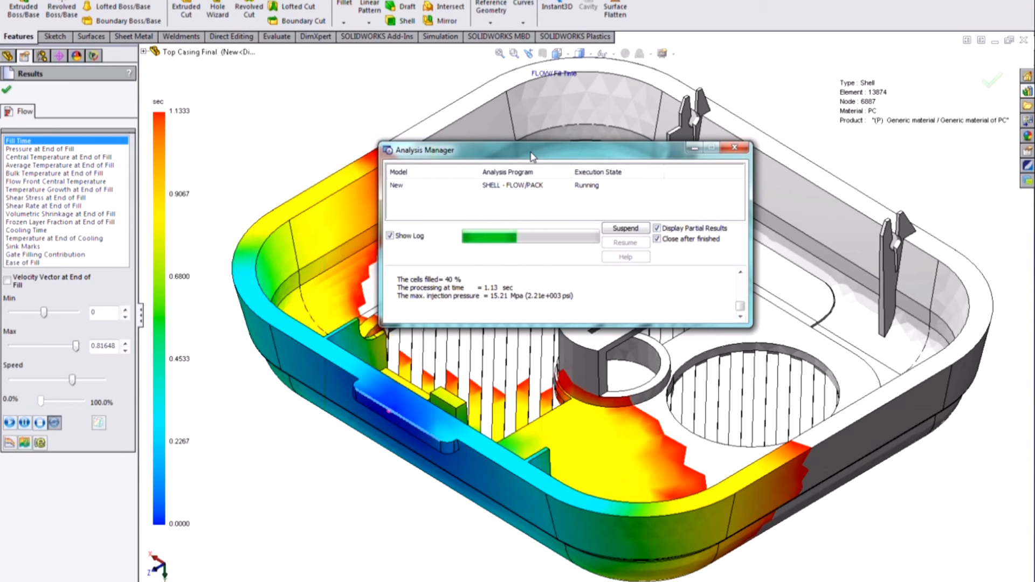
{"action": "left_click_drag", "start_coordinate": [534, 158], "coordinate": [153, 83]}
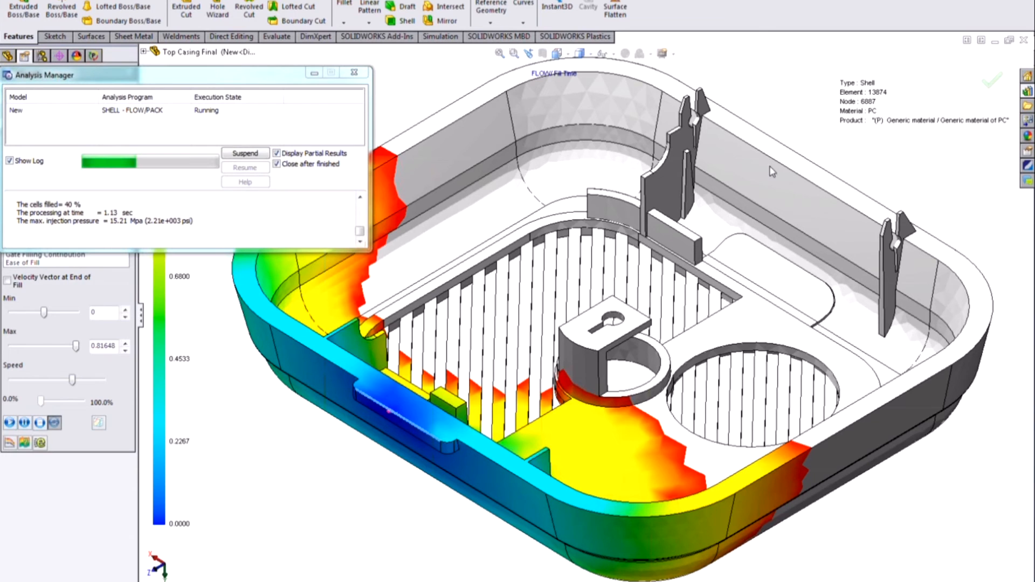
{"action": "middle_click_drag", "start_coordinate": [776, 277], "coordinate": [746, 420]}
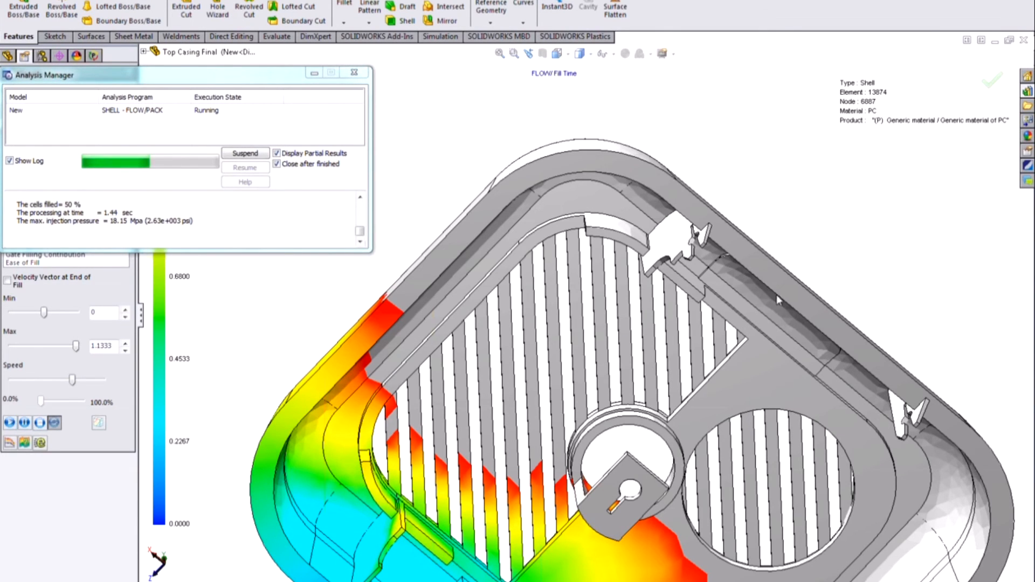
{"action": "scroll", "coordinate": [778, 294], "scroll_direction": "up", "scroll_amount": 1}
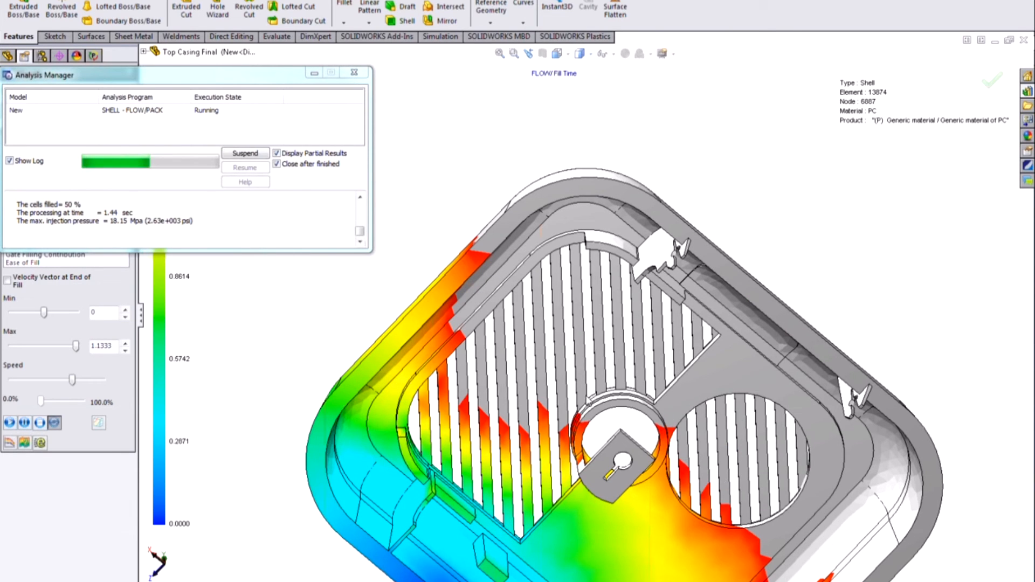
{"action": "scroll", "coordinate": [571, 310], "scroll_direction": "up", "scroll_amount": 1}
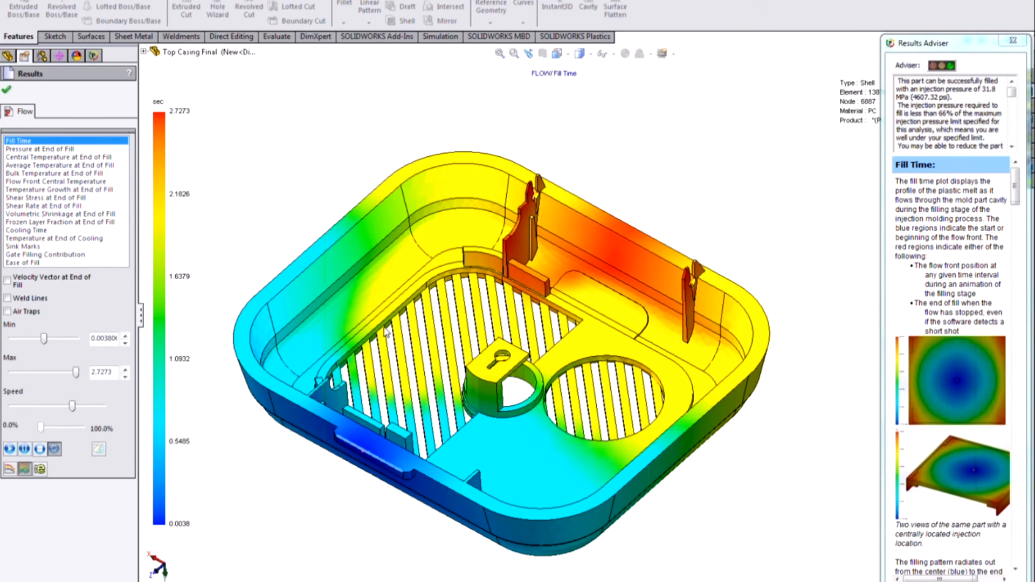
Step: Play the fill time animation and examine the weld lines across the casing's grilles and snap tabs
{"action": "middle_click_drag", "start_coordinate": [482, 388], "coordinate": [482, 396]}
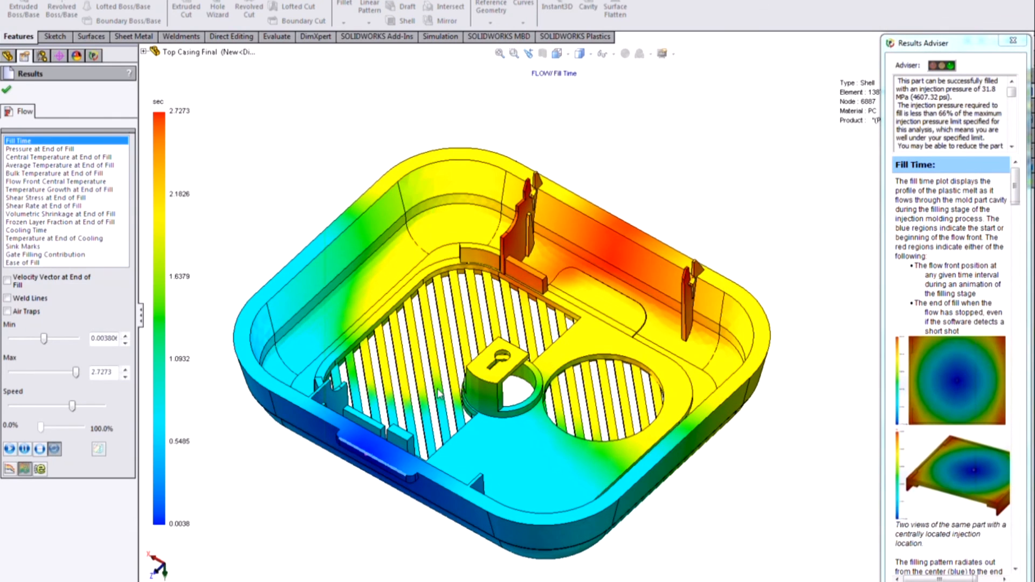
{"action": "left_click", "coordinate": [8, 450]}
{"action": "left_click", "coordinate": [7, 298]}
{"action": "scroll", "coordinate": [410, 318], "scroll_direction": "down", "scroll_amount": 3}
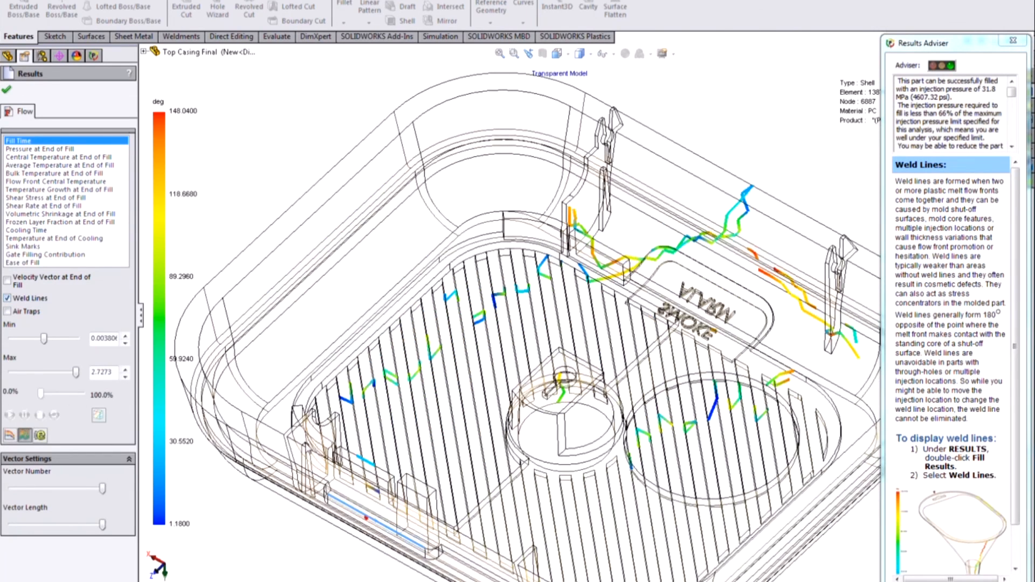
{"action": "scroll", "coordinate": [409, 321], "scroll_direction": "down", "scroll_amount": 2}
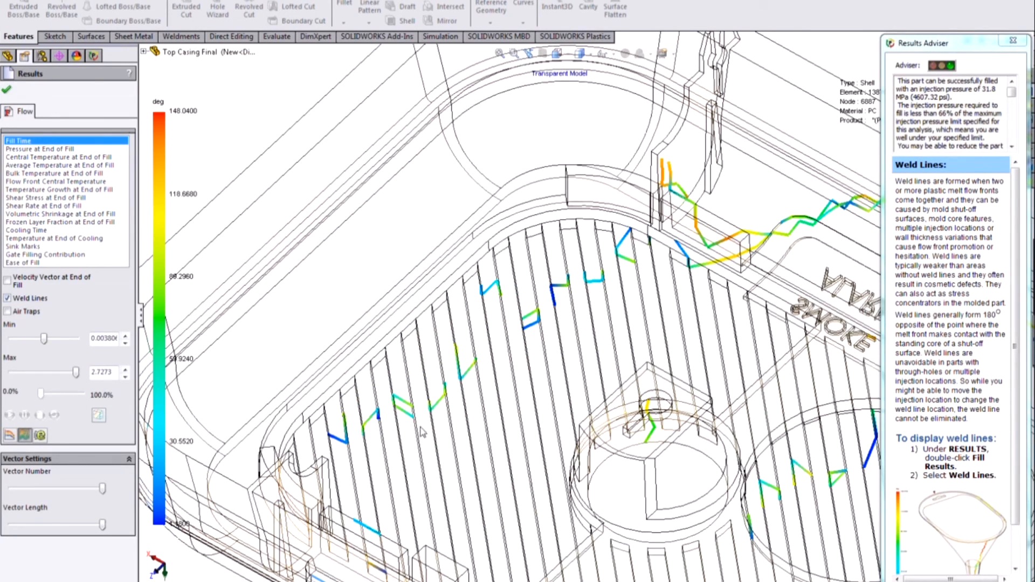
{"action": "scroll", "coordinate": [778, 260], "scroll_direction": "up", "scroll_amount": 5}
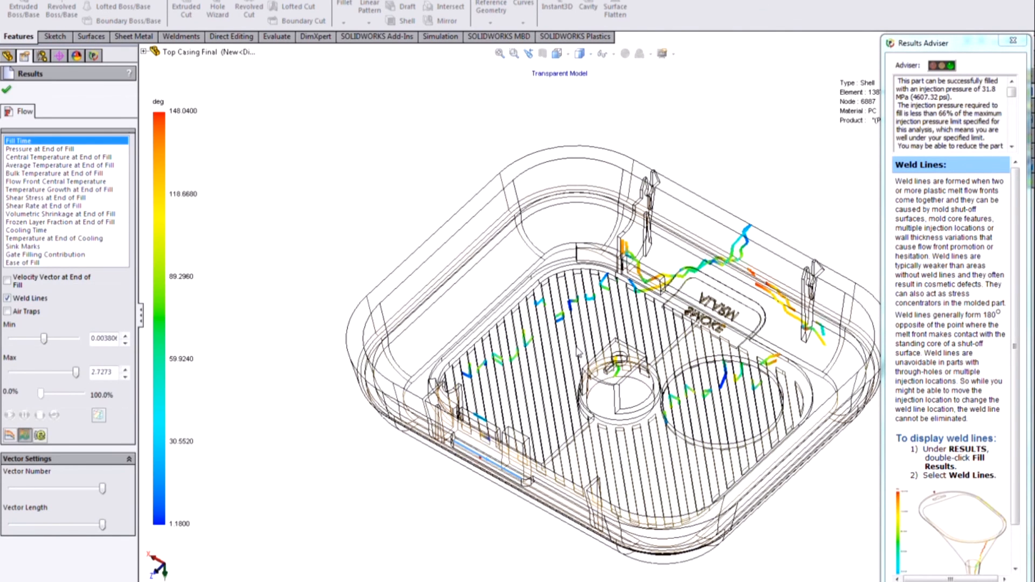
{"action": "scroll", "coordinate": [581, 351], "scroll_direction": "down", "scroll_amount": 2}
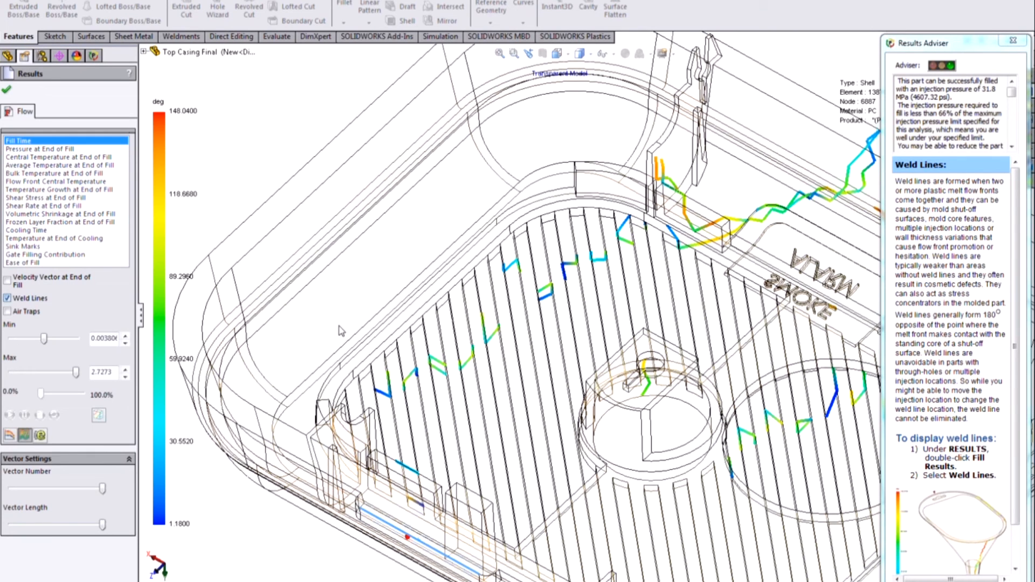
{"action": "scroll", "coordinate": [584, 335], "scroll_direction": "up", "scroll_amount": 6}
{"action": "scroll", "coordinate": [725, 260], "scroll_direction": "down", "scroll_amount": 1}
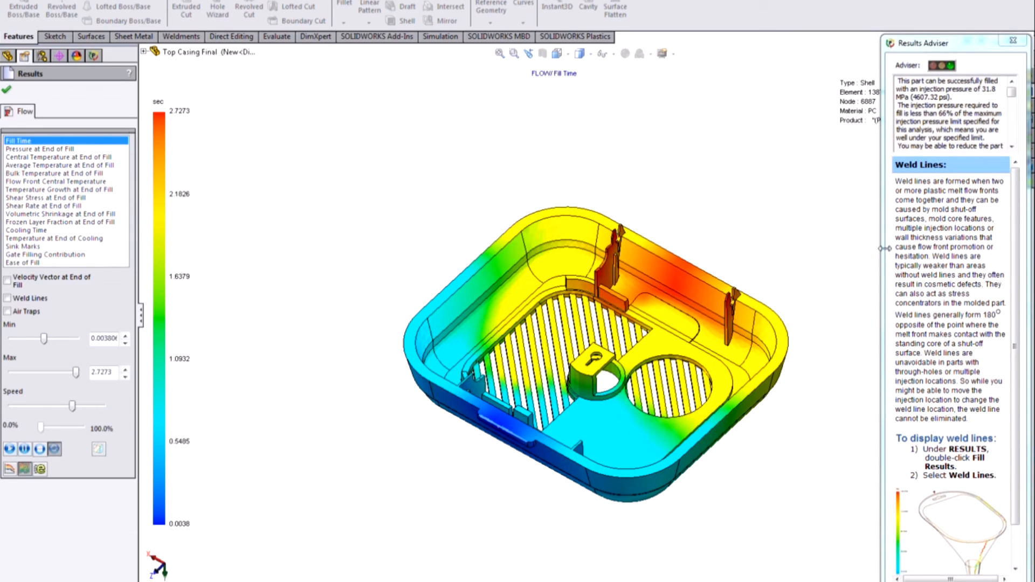
Step: Widen the Results Adviser to read its injection pressure and temperature assessment, and narrow it again
{"action": "left_click_drag", "start_coordinate": [883, 248], "coordinate": [684, 248]}
{"action": "left_click_drag", "start_coordinate": [734, 182], "coordinate": [811, 267]}
{"action": "left_click", "coordinate": [816, 270]}
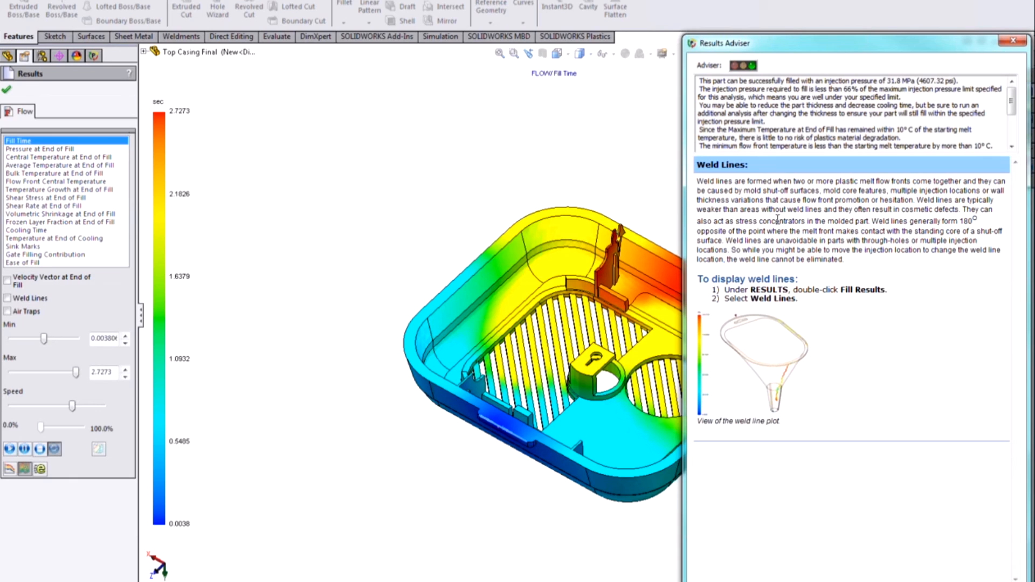
{"action": "left_click", "coordinate": [780, 122]}
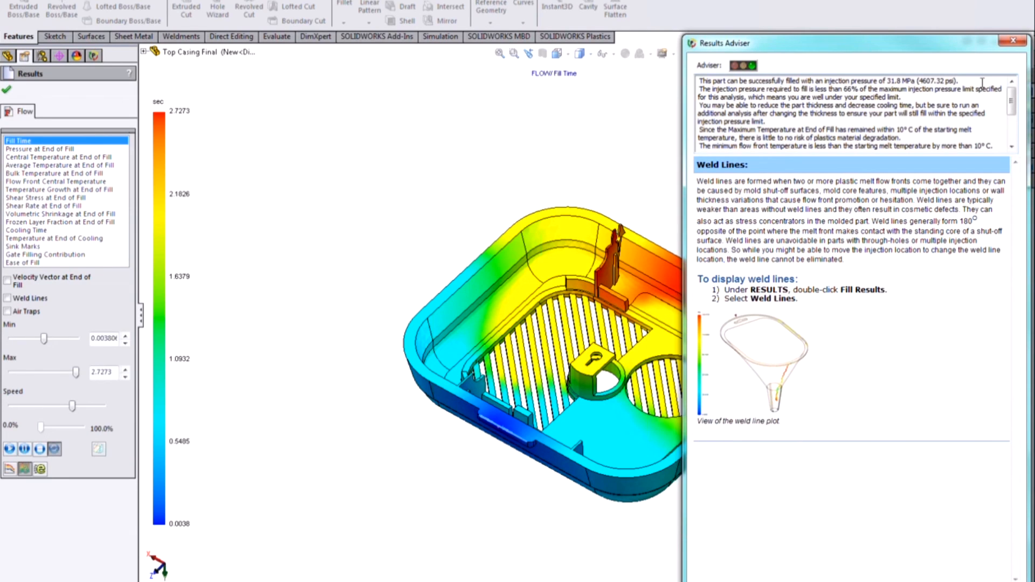
{"action": "left_click_drag", "start_coordinate": [954, 81], "coordinate": [922, 80]}
{"action": "left_click", "coordinate": [921, 80]}
{"action": "scroll", "coordinate": [848, 113], "scroll_direction": "down", "scroll_amount": 1}
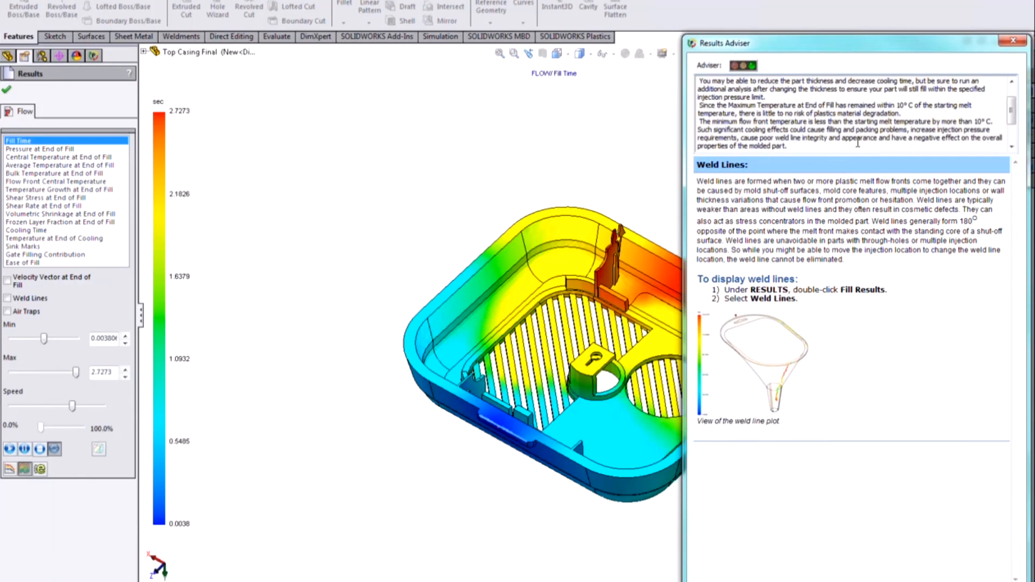
{"action": "scroll", "coordinate": [857, 143], "scroll_direction": "down", "scroll_amount": 1}
{"action": "scroll", "coordinate": [857, 141], "scroll_direction": "down", "scroll_amount": 1}
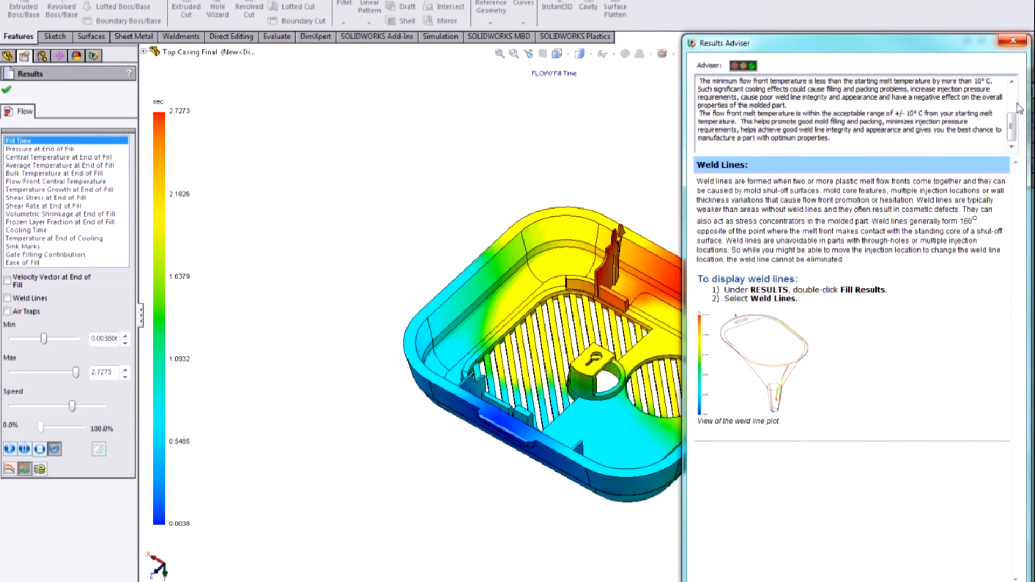
{"action": "mouse_move", "coordinate": [1011, 121]}
{"action": "left_mouse_down"}
{"action": "mouse_move", "coordinate": [1014, 71]}
{"action": "mouse_move", "coordinate": [1015, 107]}
{"action": "left_mouse_up"}
{"action": "left_click_drag", "start_coordinate": [700, 178], "coordinate": [865, 186]}
Step: Examine the Pressure, Central Temperature and Average Temperature at End of Fill plots on the casing
{"action": "scroll", "coordinate": [761, 512], "scroll_direction": "up", "scroll_amount": 1}
{"action": "scroll", "coordinate": [757, 499], "scroll_direction": "down", "scroll_amount": 2}
{"action": "scroll", "coordinate": [681, 475], "scroll_direction": "down", "scroll_amount": 1}
{"action": "scroll", "coordinate": [620, 345], "scroll_direction": "up", "scroll_amount": 2}
{"action": "scroll", "coordinate": [534, 107], "scroll_direction": "down", "scroll_amount": 1}
{"action": "scroll", "coordinate": [642, 385], "scroll_direction": "down", "scroll_amount": 2}
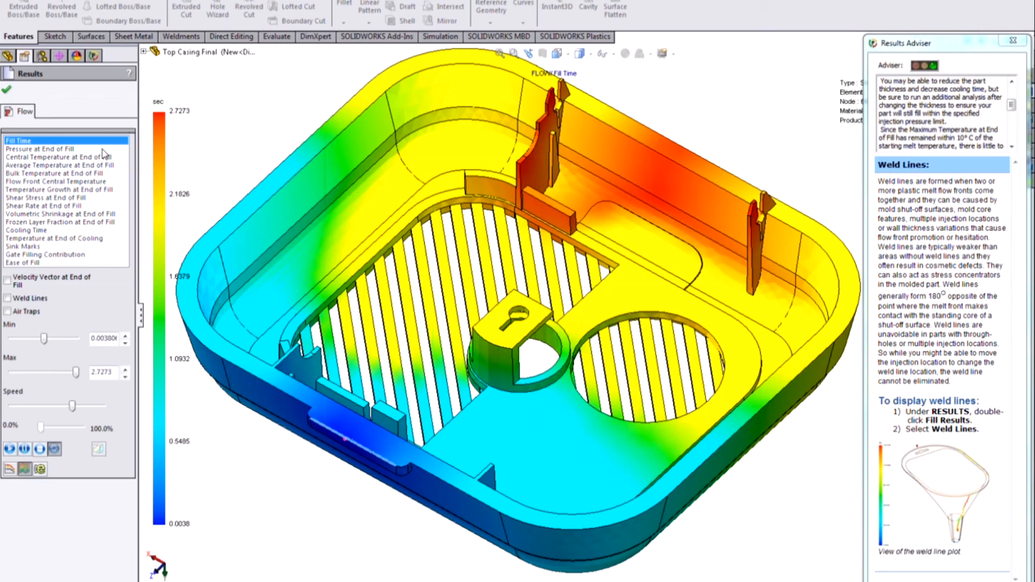
{"action": "left_click", "coordinate": [81, 148]}
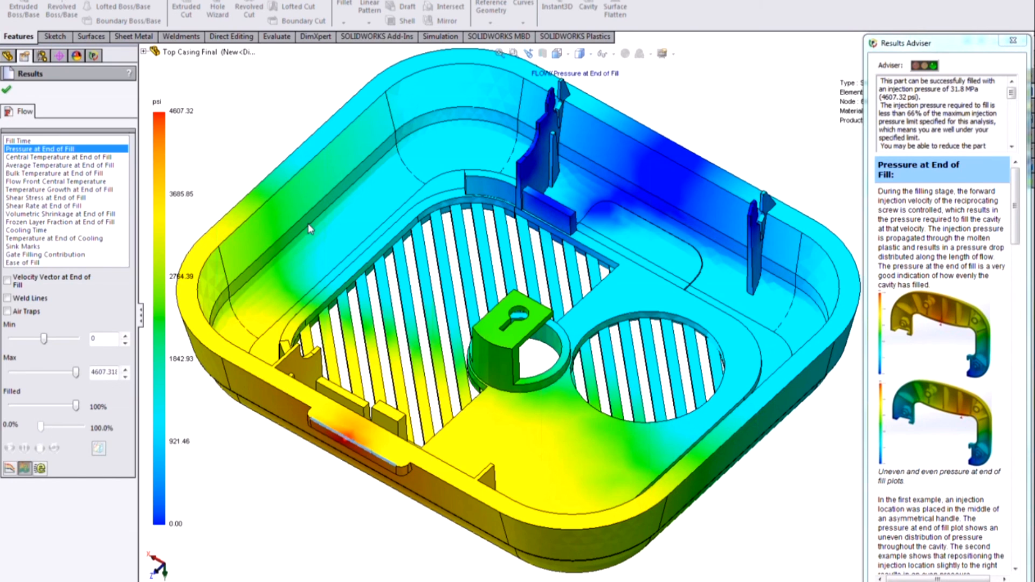
{"action": "left_click", "coordinate": [62, 156]}
{"action": "left_click", "coordinate": [62, 165]}
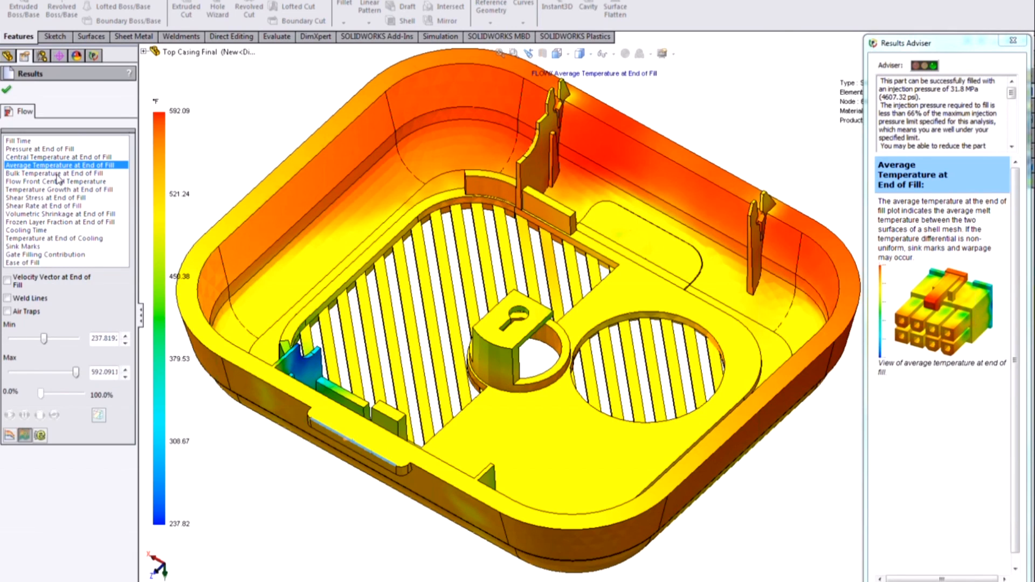
Step: Examine the Cooling Time and Sink Marks plots on the casing and close the flow results
{"action": "left_click", "coordinate": [50, 230]}
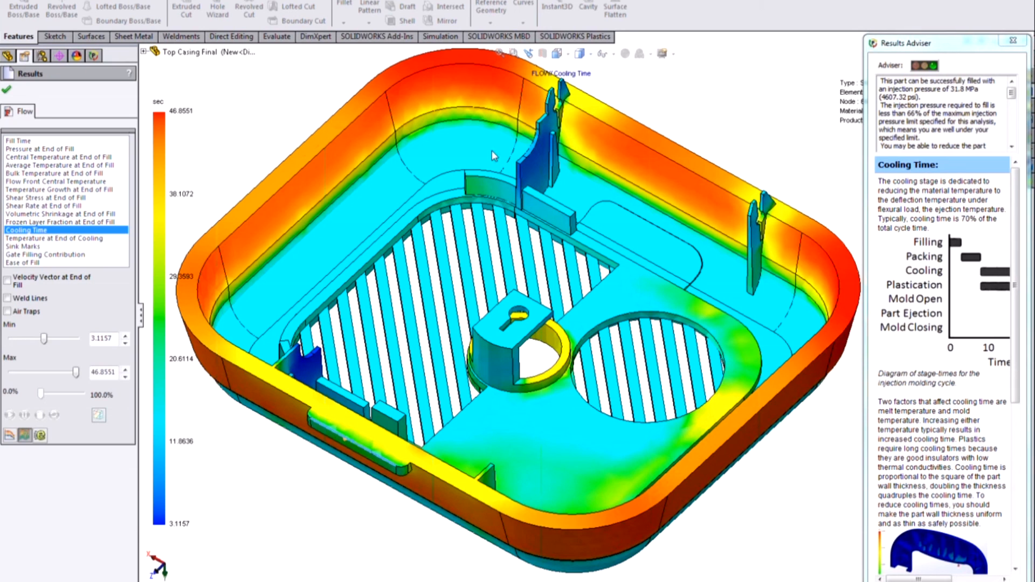
{"action": "left_click", "coordinate": [58, 247]}
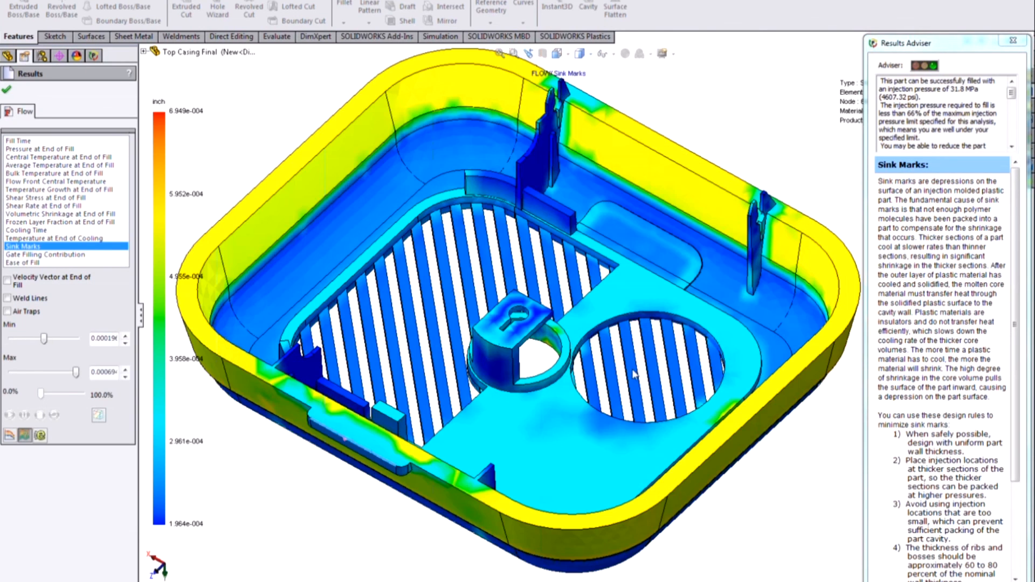
{"action": "middle_click_drag", "start_coordinate": [687, 278], "coordinate": [693, 339]}
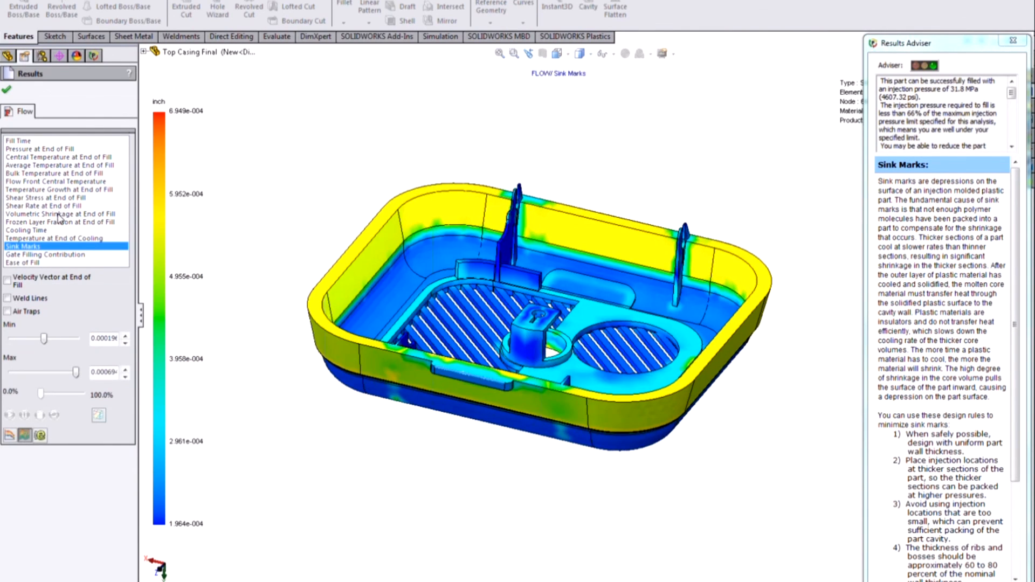
{"action": "key", "text": "Escape"}
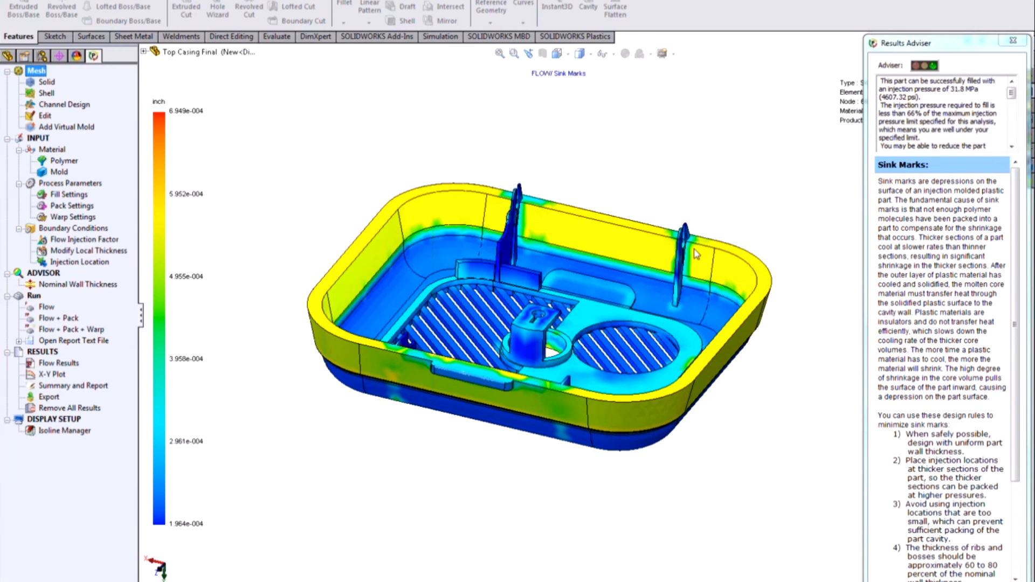
Step: Inspect the side walls and base of the shaded casing model from several angles
{"action": "middle_click_drag", "start_coordinate": [648, 363], "coordinate": [630, 385]}
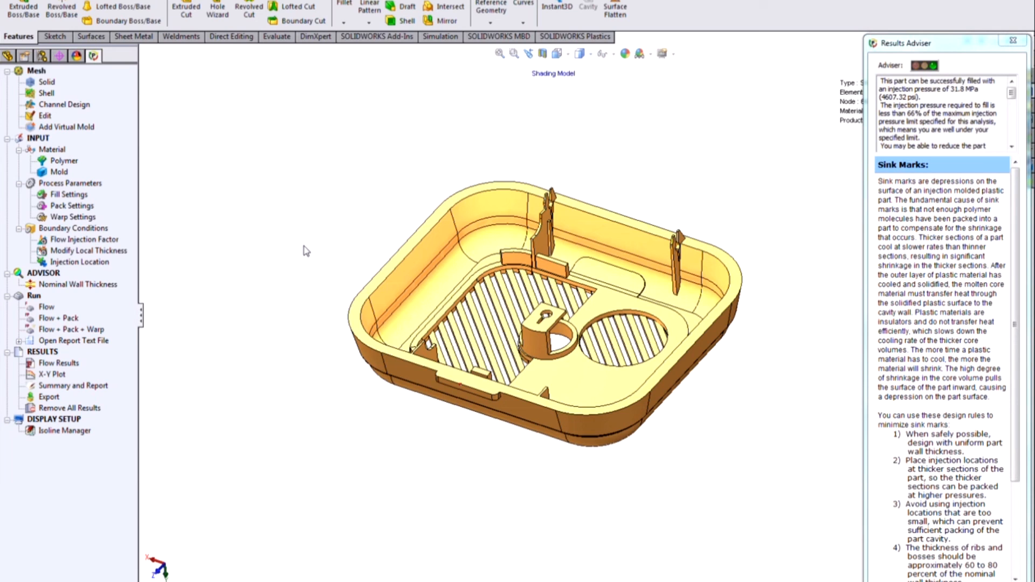
{"action": "left_click", "coordinate": [417, 269]}
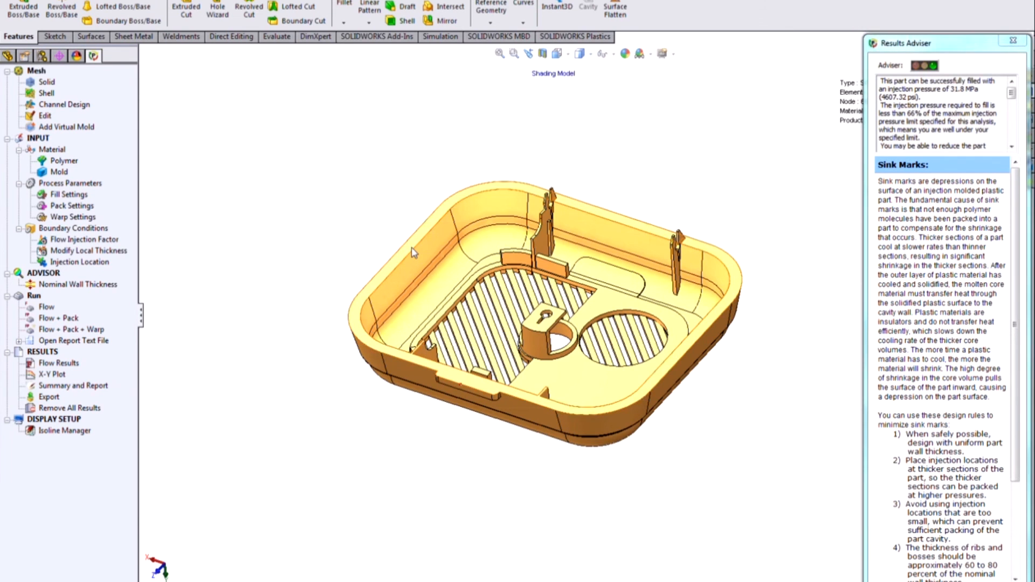
{"action": "middle_click_drag", "start_coordinate": [629, 296], "coordinate": [642, 462]}
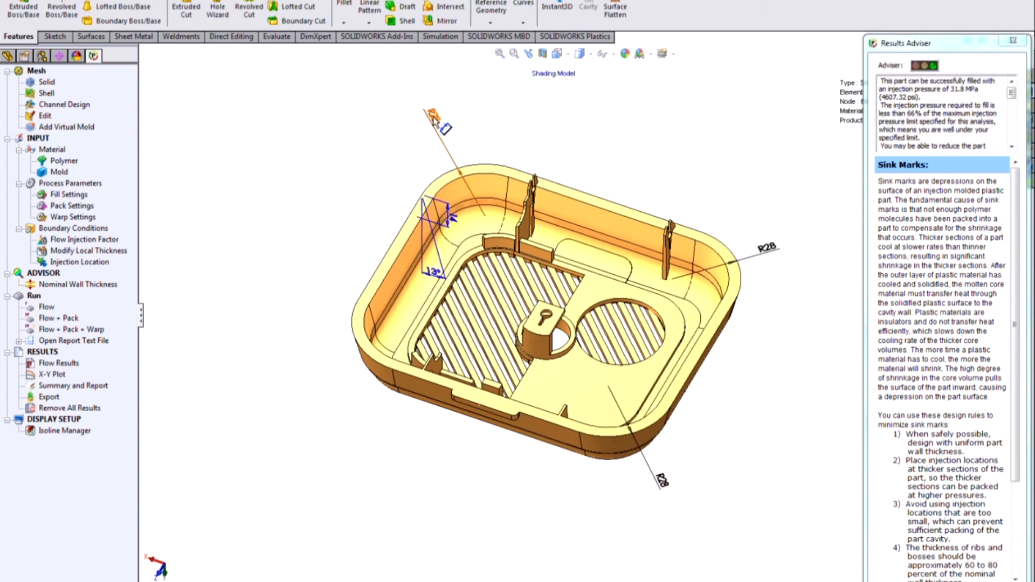
{"action": "left_click", "coordinate": [636, 184]}
{"action": "scroll", "coordinate": [668, 291], "scroll_direction": "down", "scroll_amount": 1}
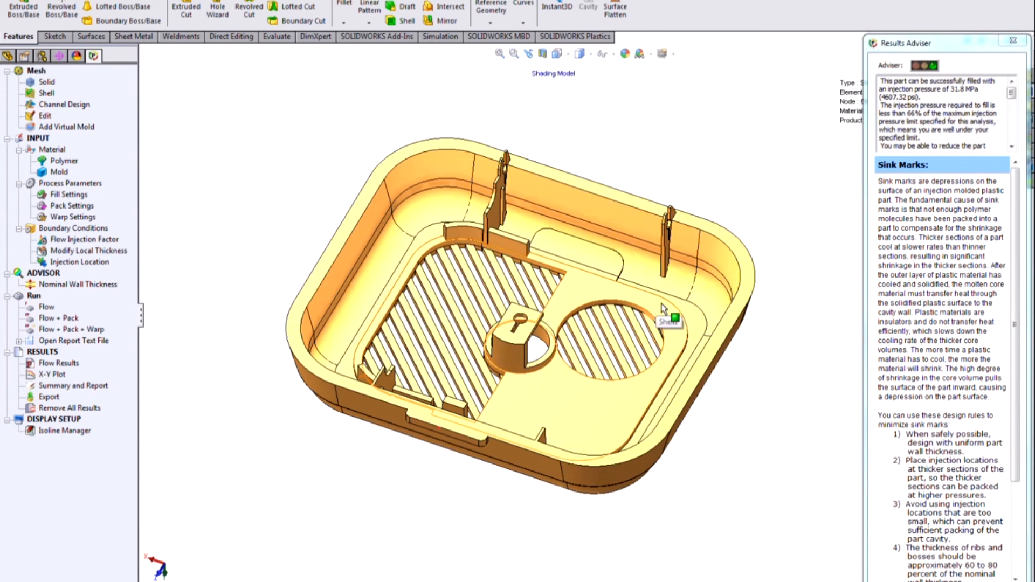
Step: Activate the 2 - Default - Thin 1.0mm configuration and inspect the thin-walled casing in different display styles
{"action": "left_click", "coordinate": [42, 56]}
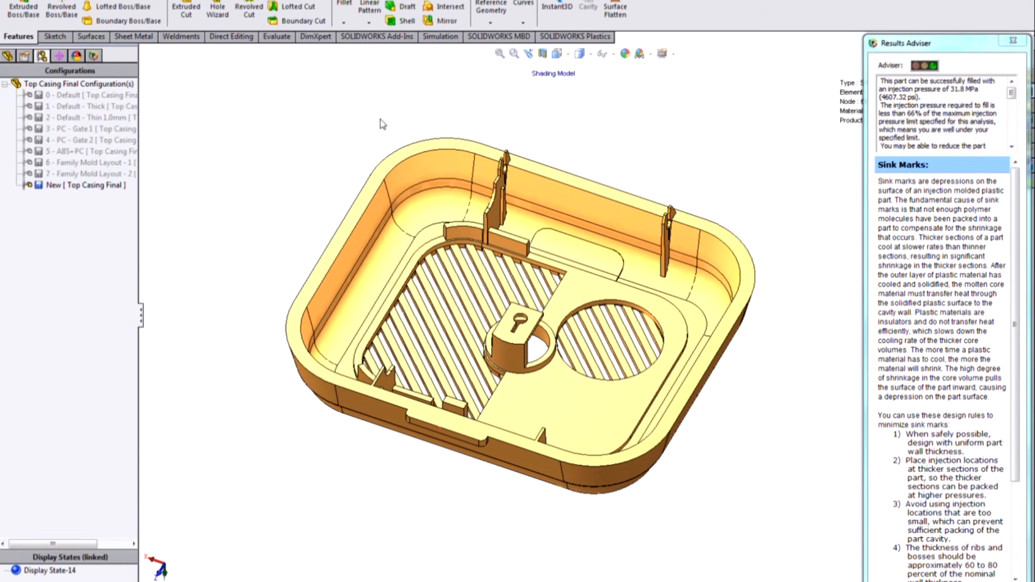
{"action": "double_click", "coordinate": [72, 121]}
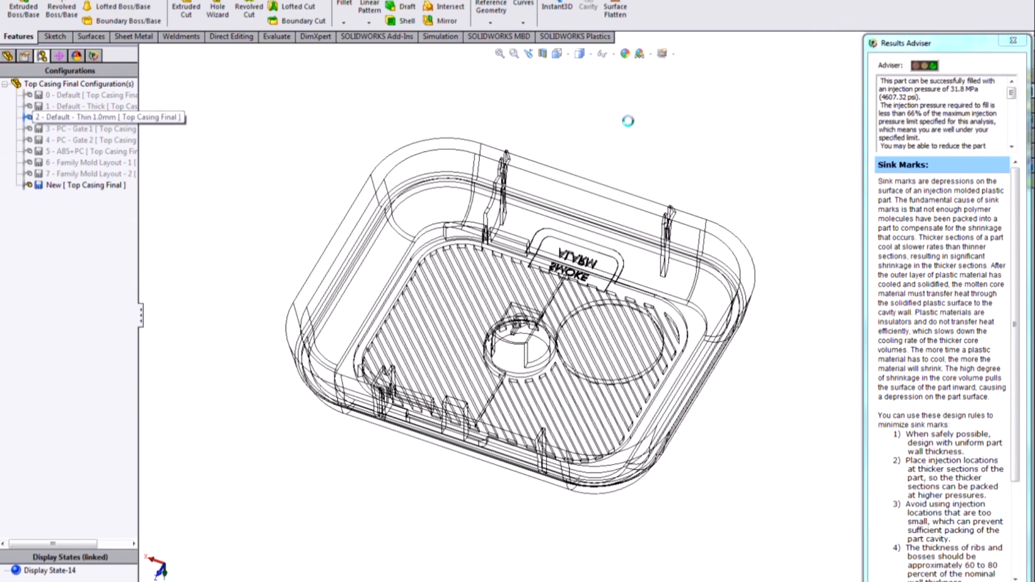
{"action": "left_click", "coordinate": [589, 55]}
{"action": "left_click", "coordinate": [581, 86]}
{"action": "left_click", "coordinate": [591, 55]}
{"action": "left_click", "coordinate": [581, 70]}
{"action": "middle_click_drag", "start_coordinate": [678, 236], "coordinate": [598, 291]}
{"action": "scroll", "coordinate": [543, 318], "scroll_direction": "down", "scroll_amount": 2}
{"action": "middle_click_drag", "start_coordinate": [543, 311], "coordinate": [556, 308]}
{"action": "scroll", "coordinate": [555, 315], "scroll_direction": "up", "scroll_amount": 2}
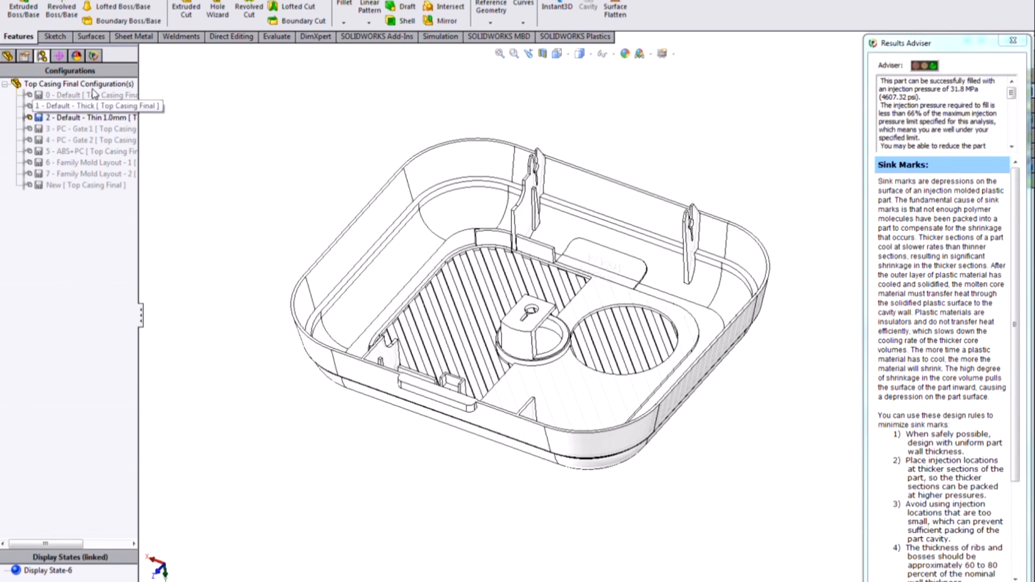
Step: Close the Results Adviser and play the fill time animation from the 1.0 mm configuration's flow results
{"action": "left_click", "coordinate": [93, 56]}
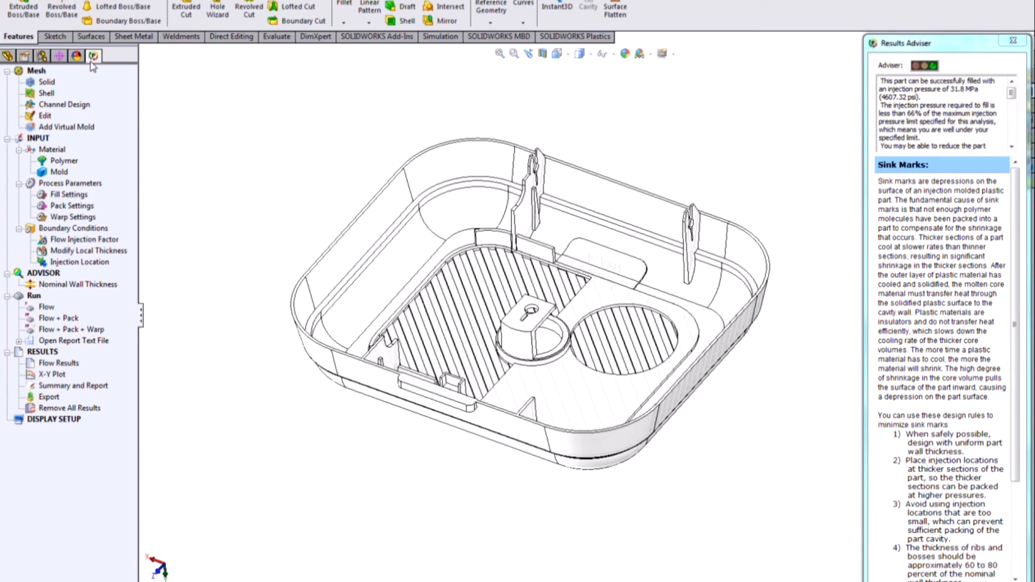
{"action": "left_click", "coordinate": [1013, 40]}
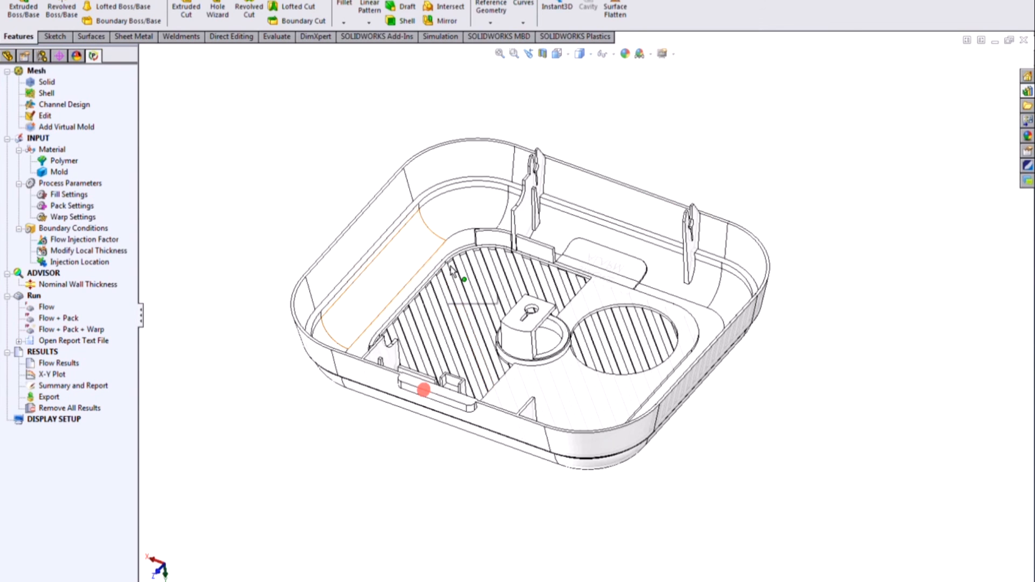
{"action": "mouse_move", "coordinate": [488, 282]}
{"action": "middle_mouse_down"}
{"action": "mouse_move", "coordinate": [481, 321]}
{"action": "mouse_move", "coordinate": [469, 291]}
{"action": "middle_mouse_up"}
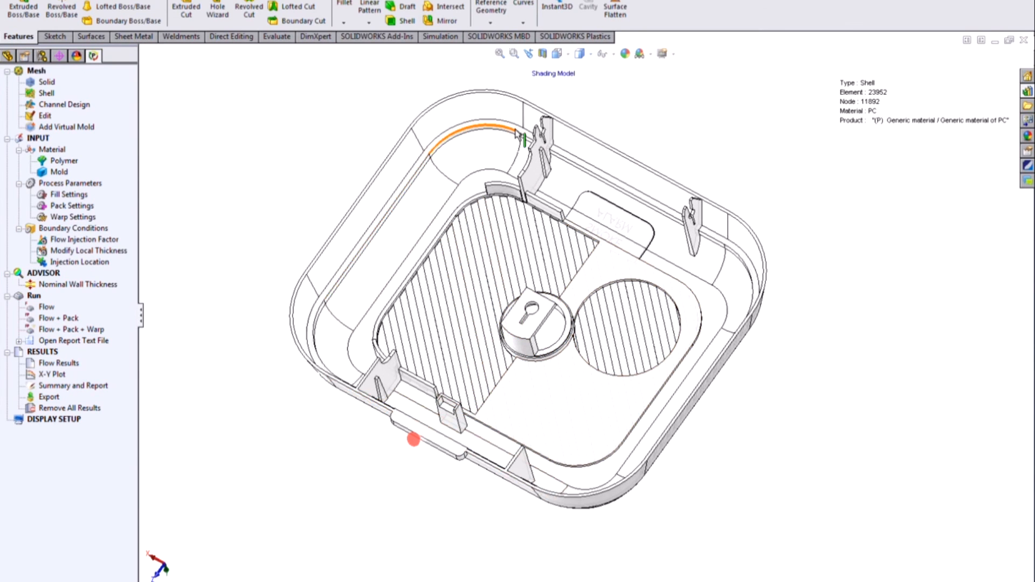
{"action": "middle_click_drag", "start_coordinate": [536, 314], "coordinate": [526, 299]}
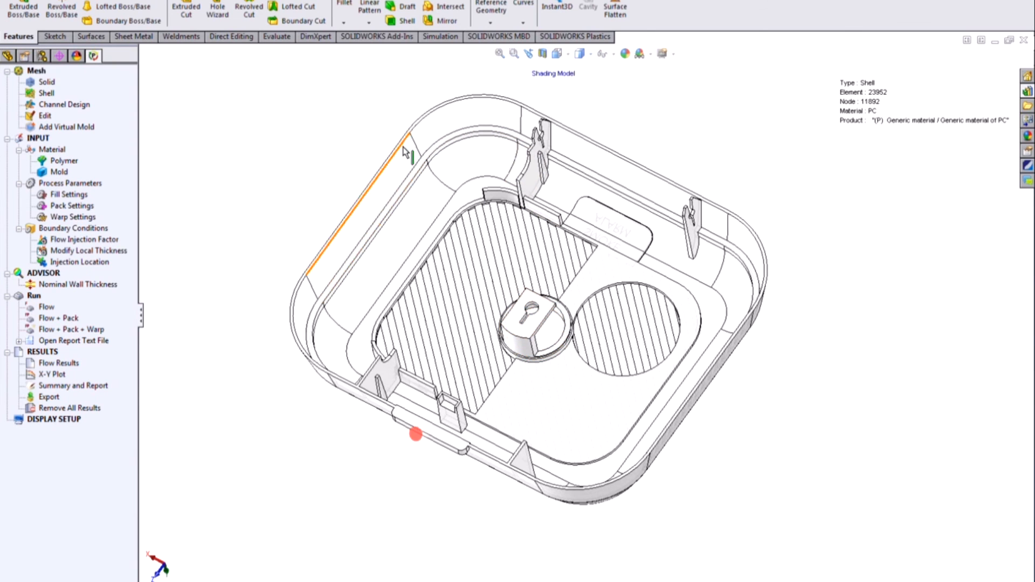
{"action": "double_click", "coordinate": [59, 363]}
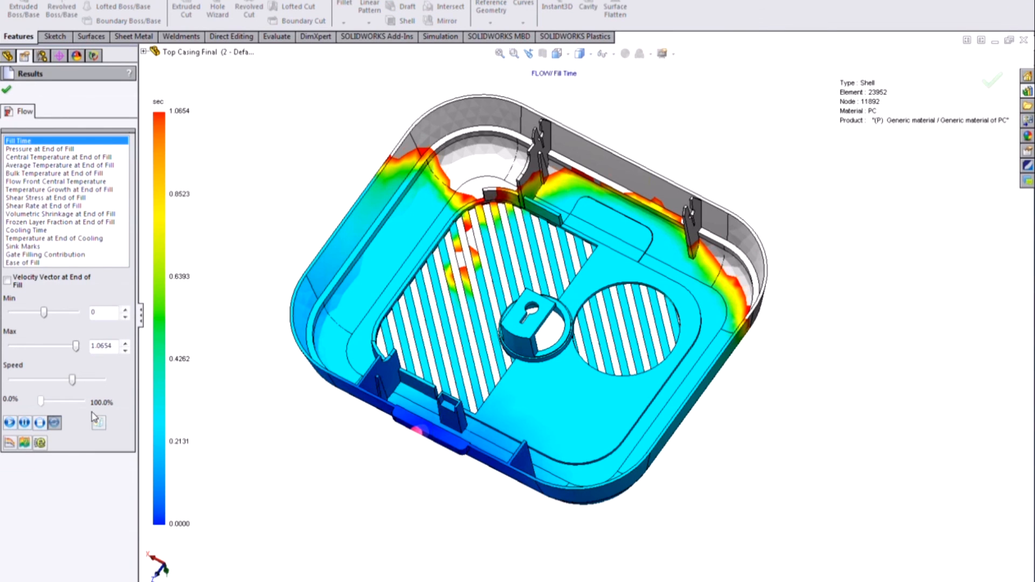
{"action": "left_click", "coordinate": [11, 423]}
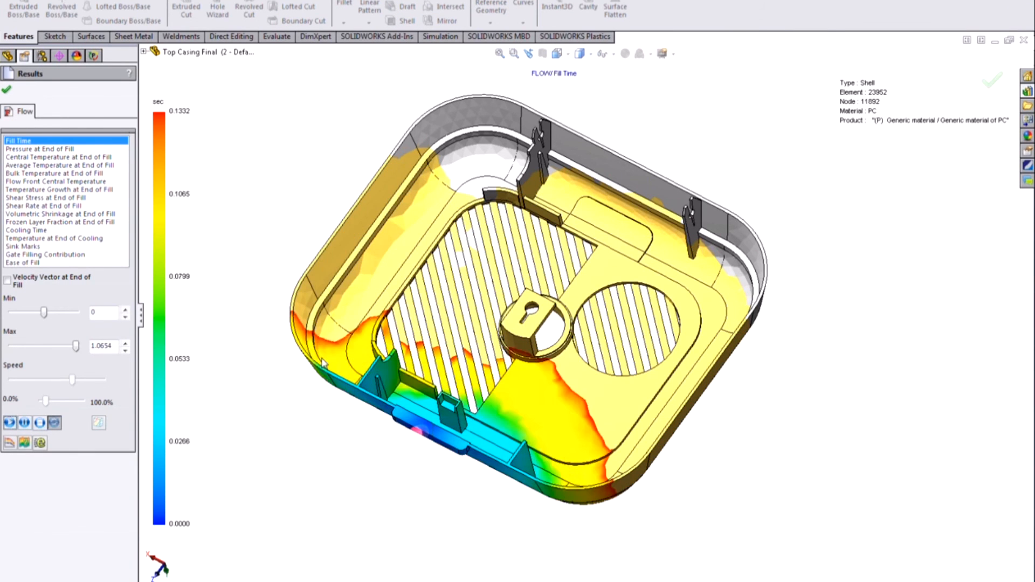